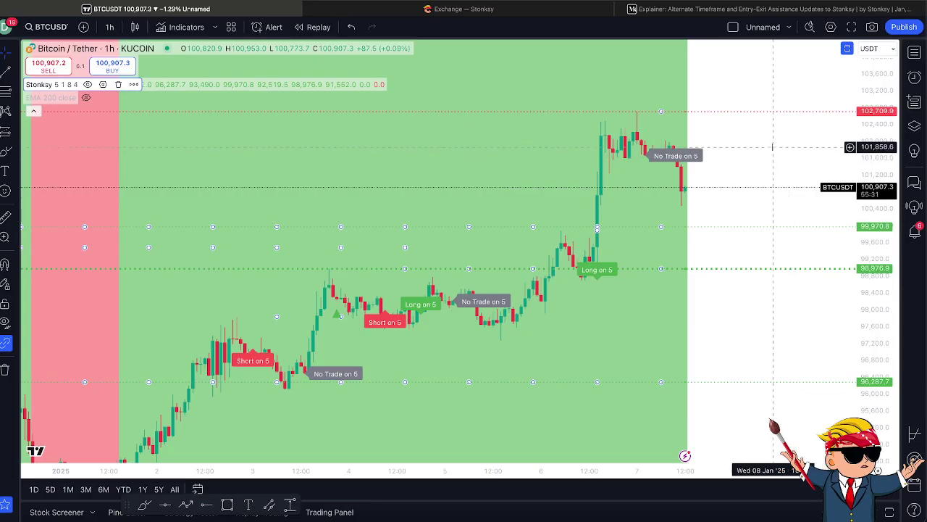
# Step: Deselect Stonksy, pan the BTCUSDT chart slightly, and switch to the Stonksy explainer article
pyautogui.click(773, 146)
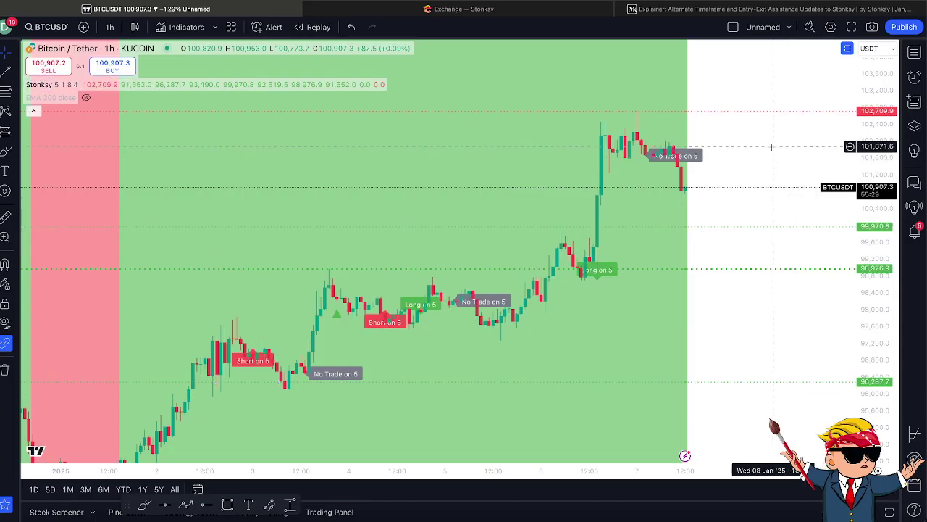
pyautogui.moveTo(773, 147); pyautogui.dragTo(768, 181)
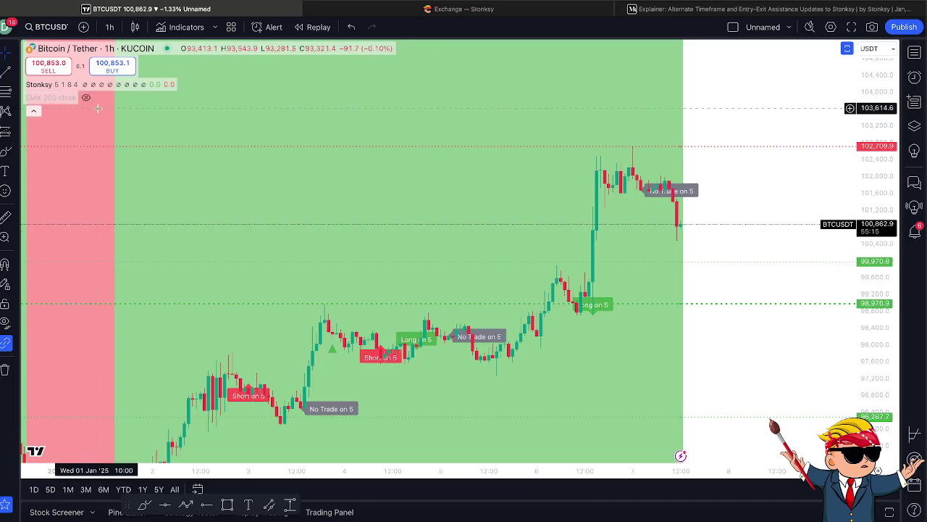
pyautogui.click(714, 10)
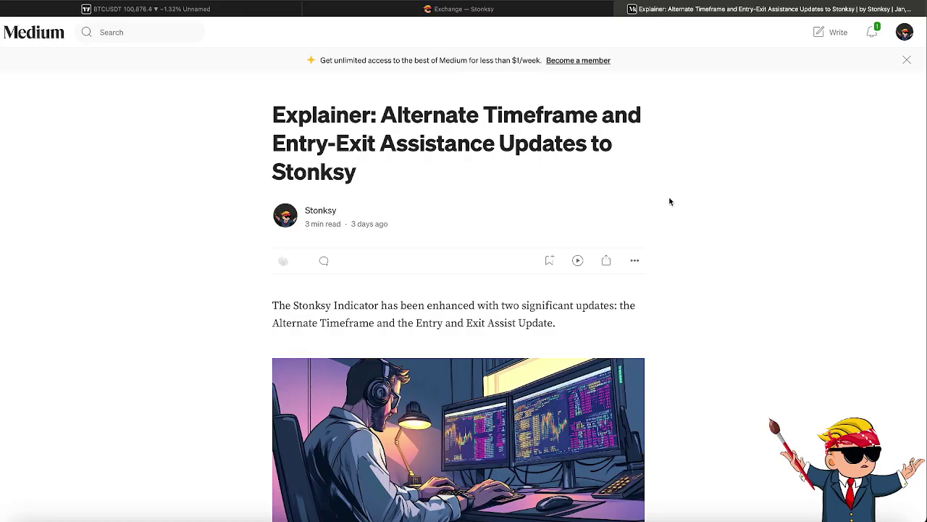
pyautogui.scroll(-15, 669, 202)
pyautogui.scroll(-8, 670, 202)
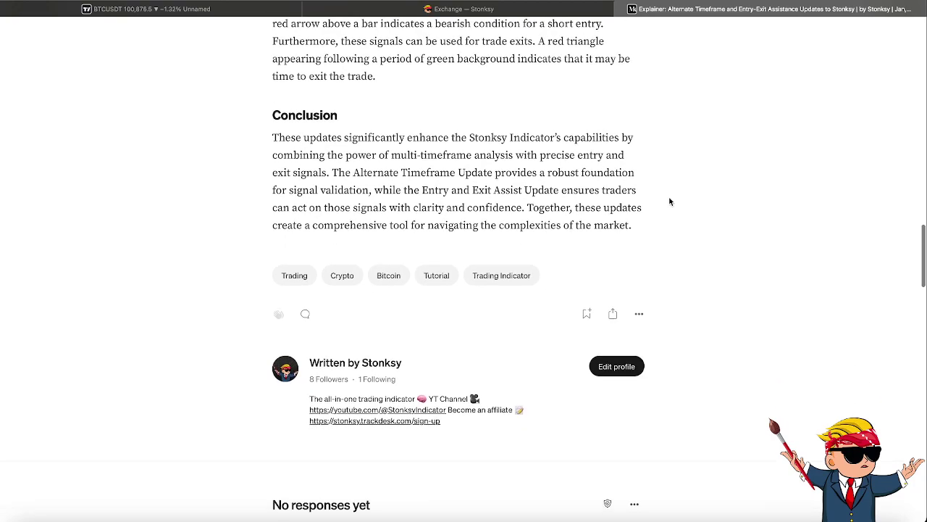
pyautogui.scroll(20, 669, 201)
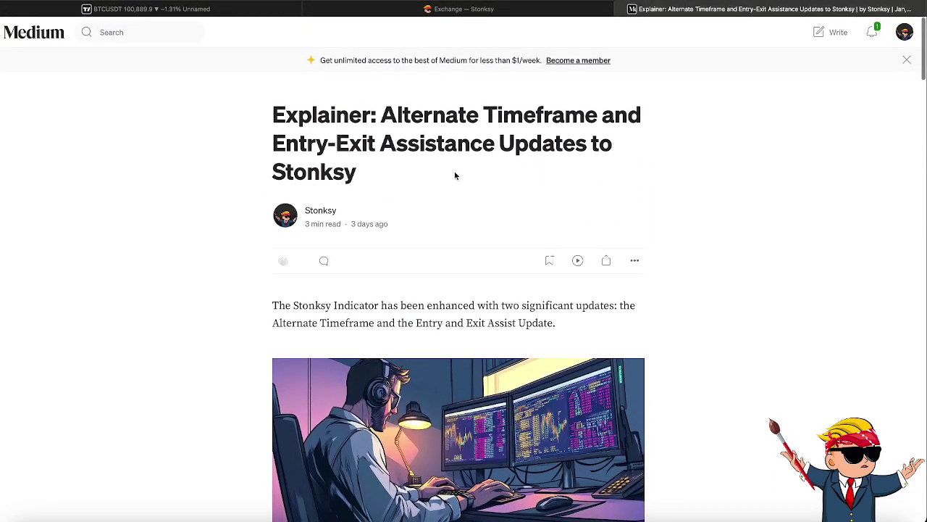
# Step: Return to the BTCUSDT chart, then open and dismiss Stonksy's More menu without choosing anything
pyautogui.click(206, 9)
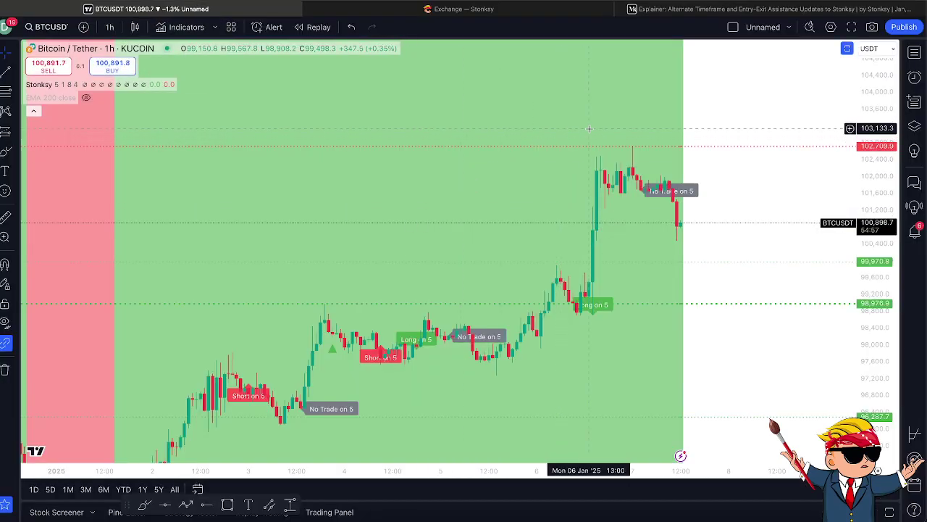
pyautogui.moveTo(44, 87)
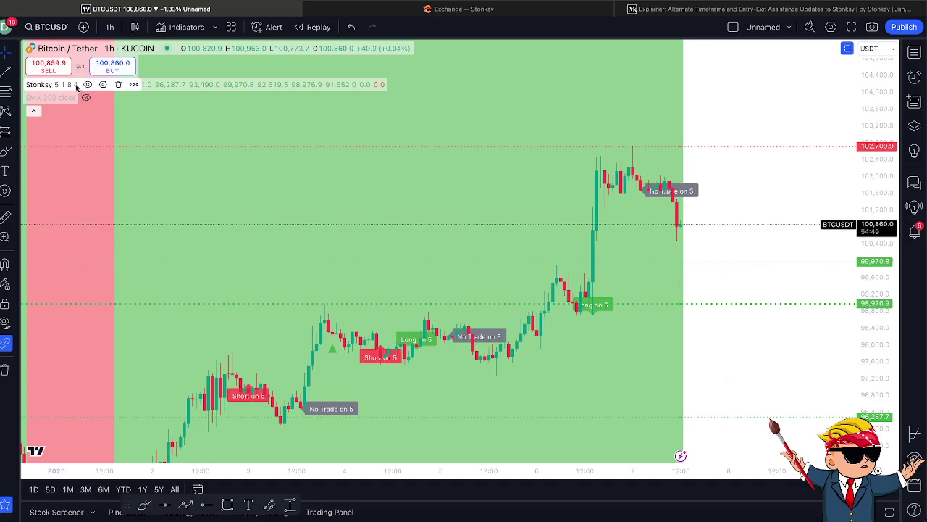
pyautogui.click(134, 84)
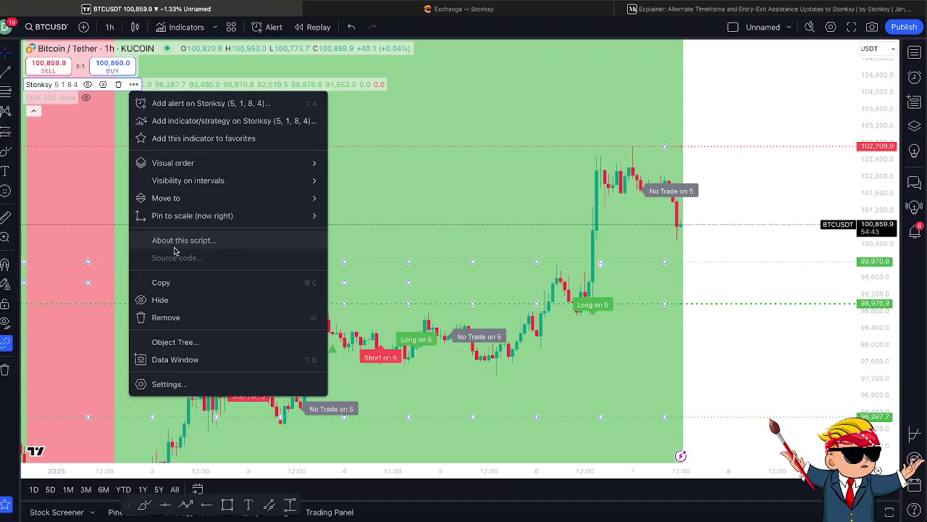
pyautogui.moveTo(217, 215)
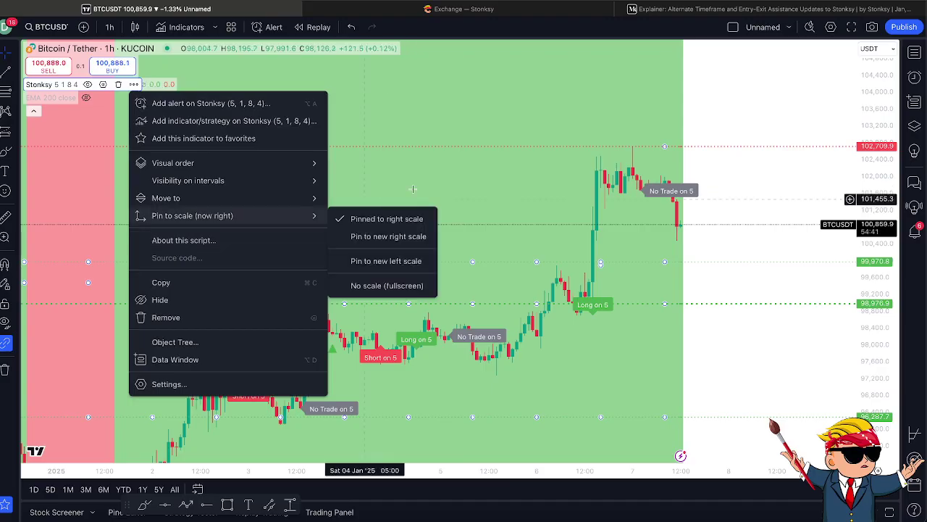
pyautogui.click(466, 171)
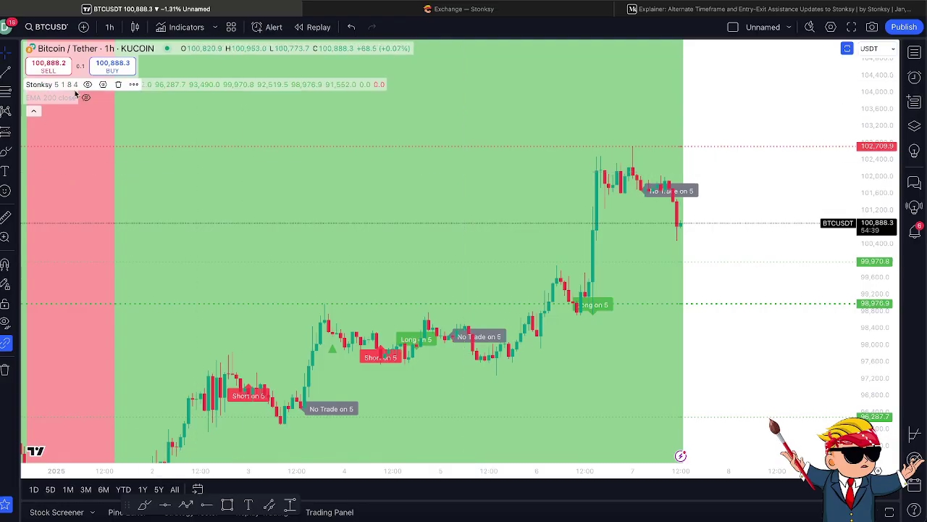
# Step: Open and close Stonksy's settings twice, nudging the chart view up and left in between
pyautogui.click(103, 85)
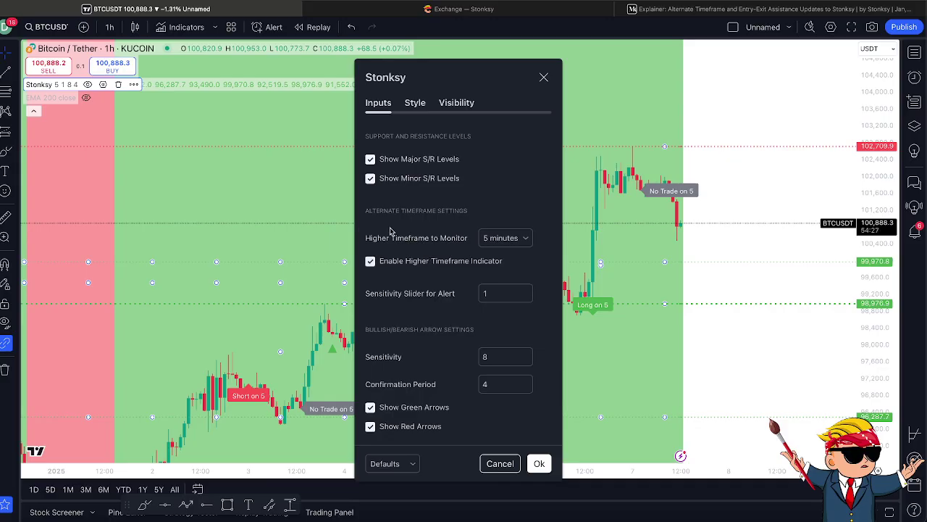
pyautogui.click(539, 463)
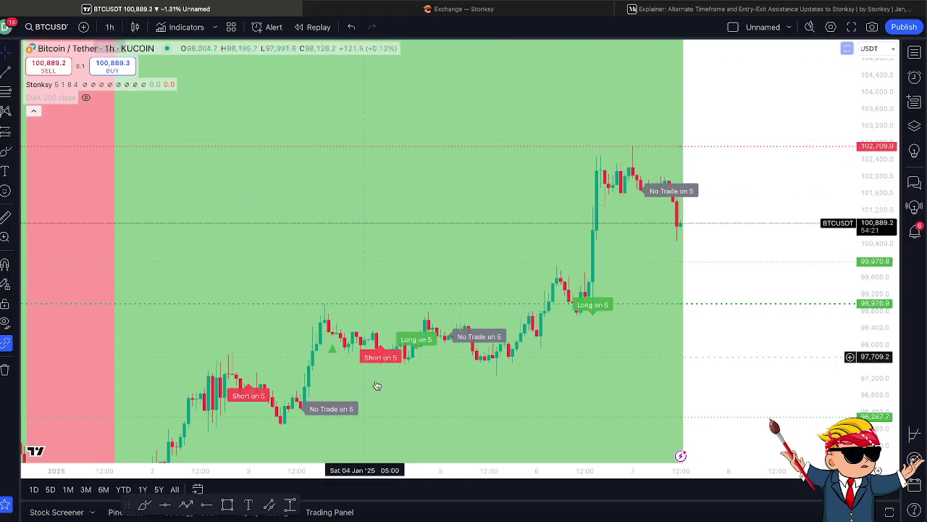
pyautogui.moveTo(486, 269); pyautogui.dragTo(472, 247)
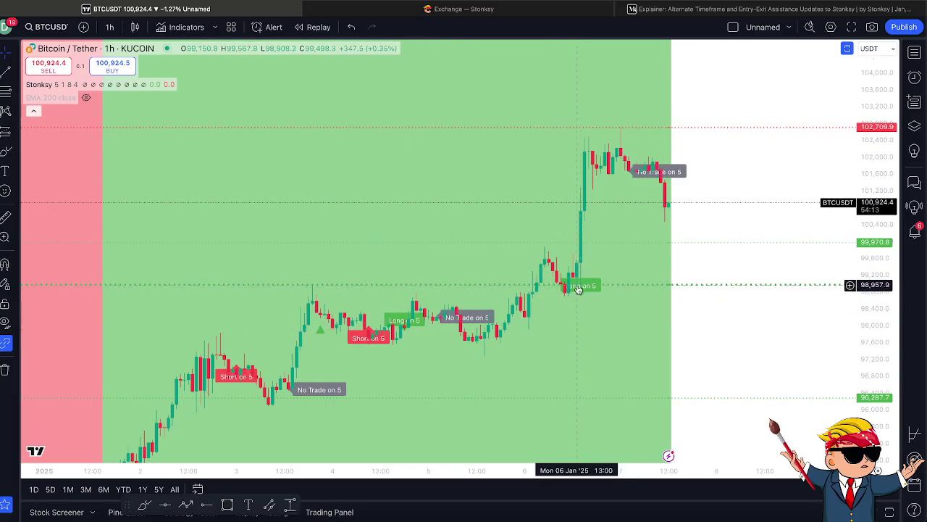
pyautogui.click(102, 85)
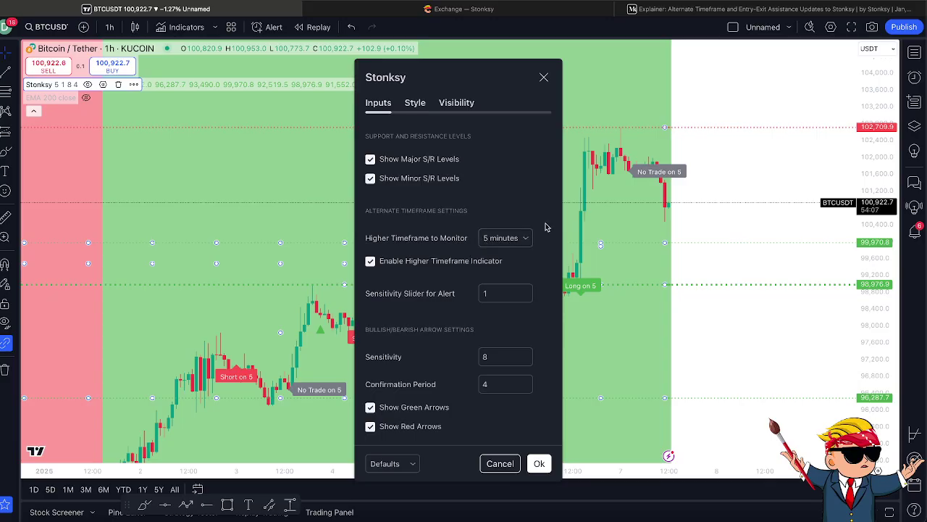
pyautogui.click(599, 217)
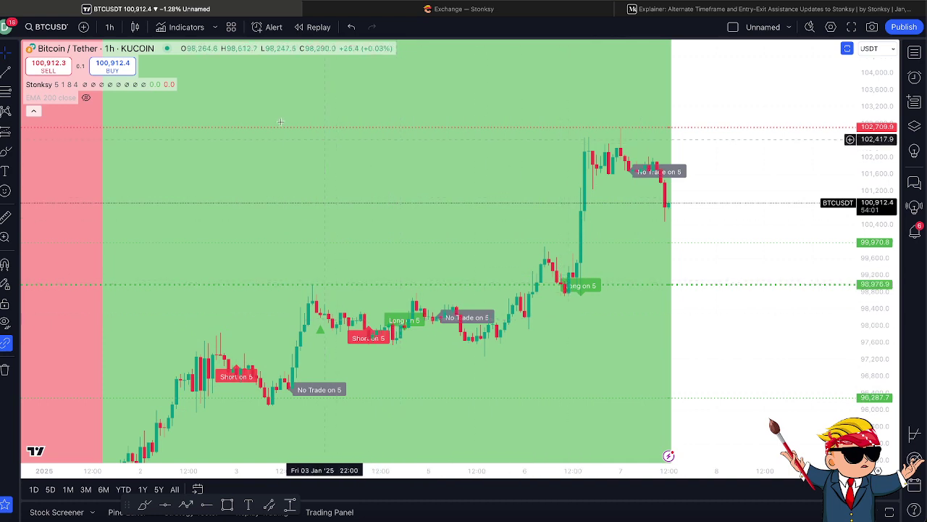
# Step: Keep Higher Timeframe at 5 minutes, uncheck Enable Higher Timeframe Indicator, and apply
pyautogui.click(102, 84)
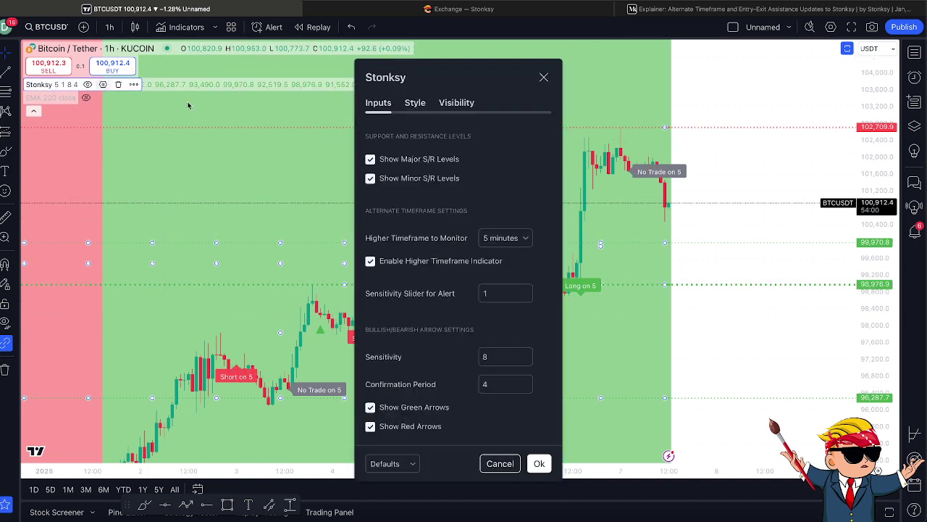
pyautogui.click(502, 238)
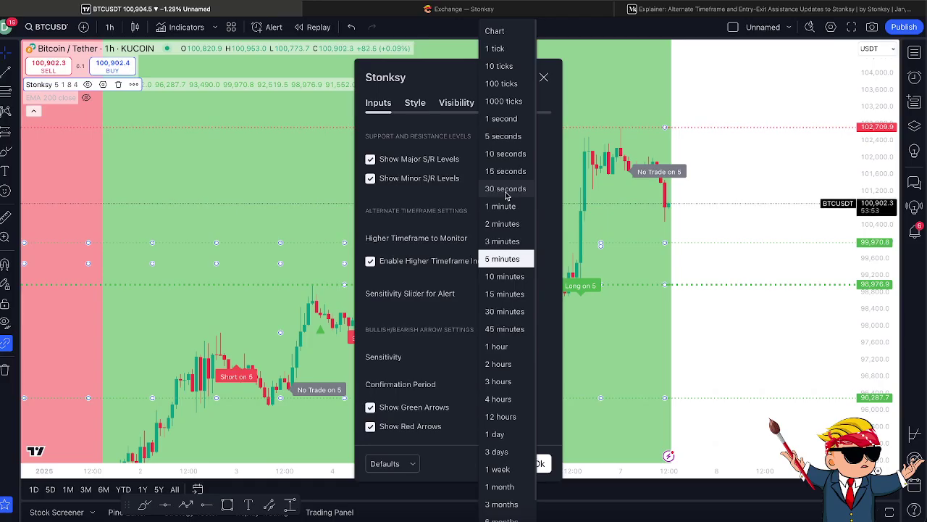
pyautogui.click(435, 198)
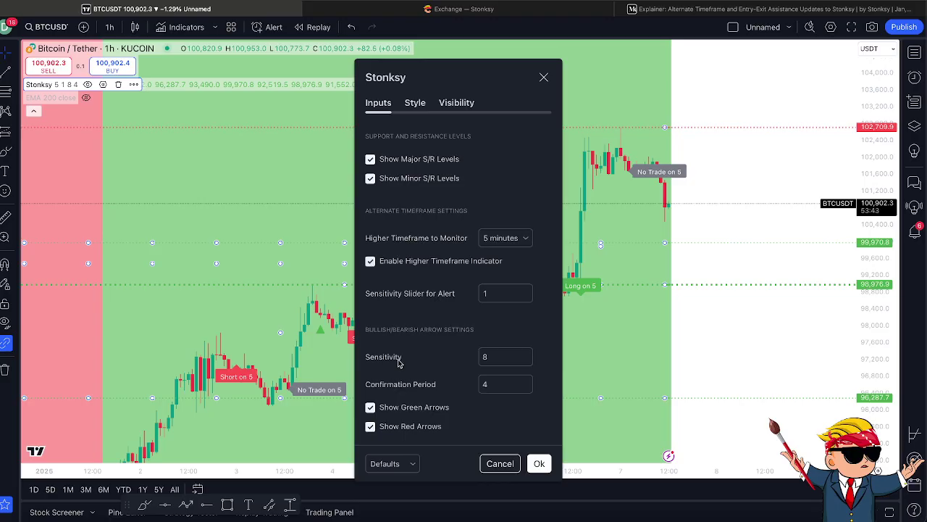
pyautogui.click(370, 261)
pyautogui.click(539, 461)
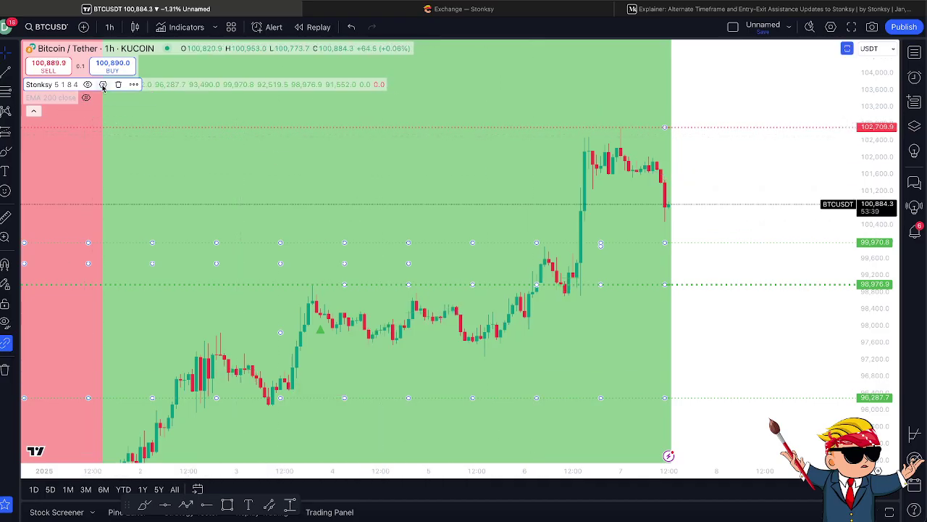
pyautogui.click(104, 85)
# Step: Re-enable the higher-timeframe indicator and switch the monitored timeframe to 1 day
pyautogui.click(370, 261)
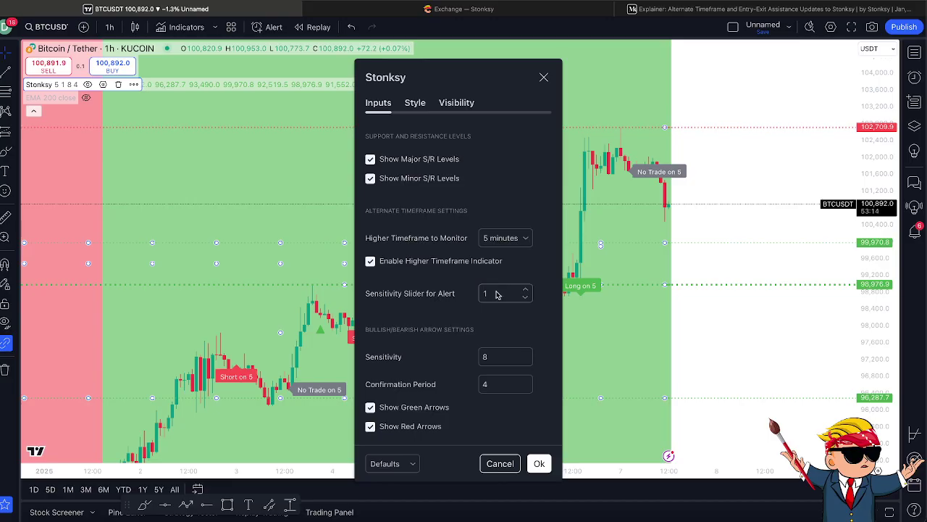
pyautogui.click(544, 77)
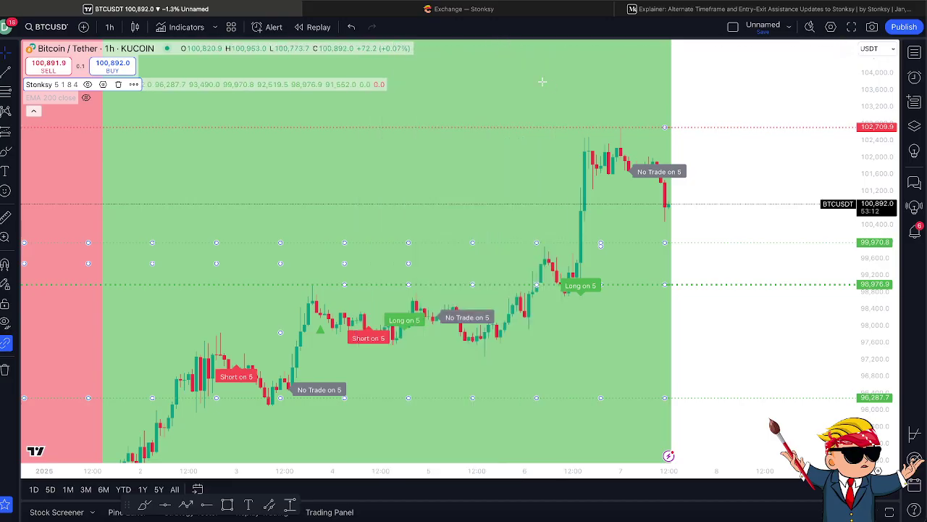
pyautogui.click(103, 85)
pyautogui.click(505, 238)
pyautogui.click(507, 434)
# Step: Set Sensitivity Slider for Alert to 10, return Higher Timeframe to 5 minutes, and apply
pyautogui.click(495, 295)
pyautogui.press('BackSpace')
pyautogui.write('10')
pyautogui.click(523, 269)
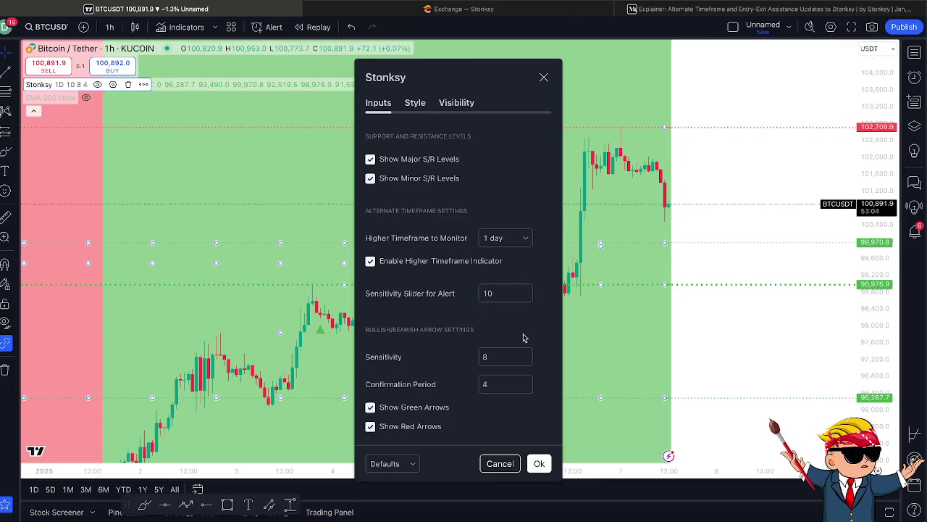
pyautogui.click(505, 239)
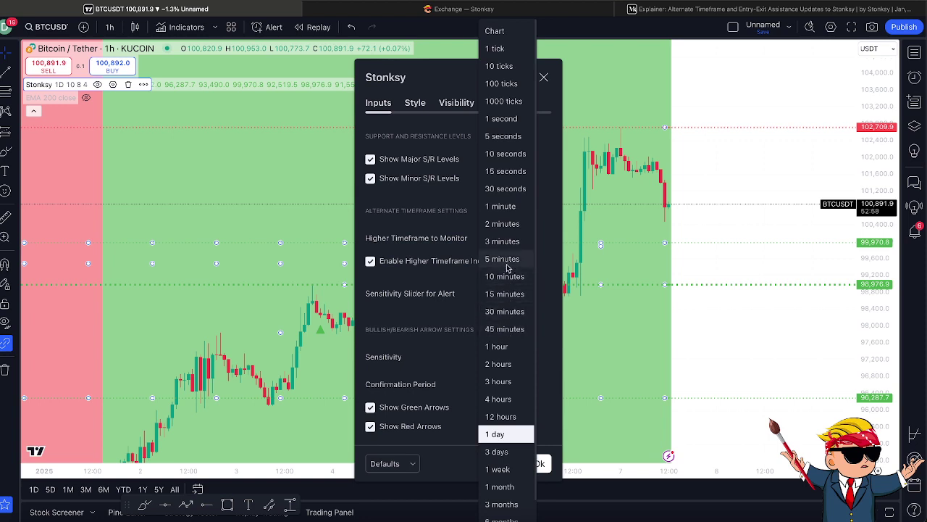
pyautogui.click(506, 262)
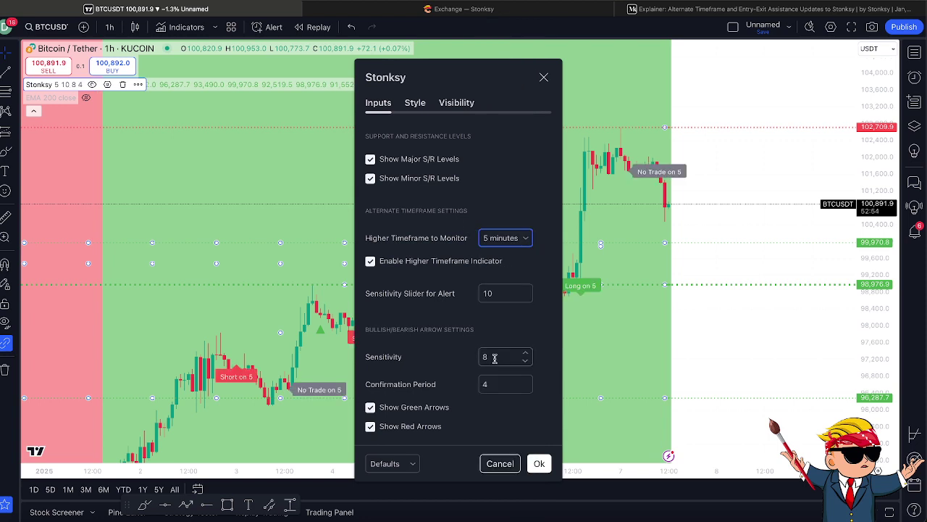
pyautogui.click(540, 465)
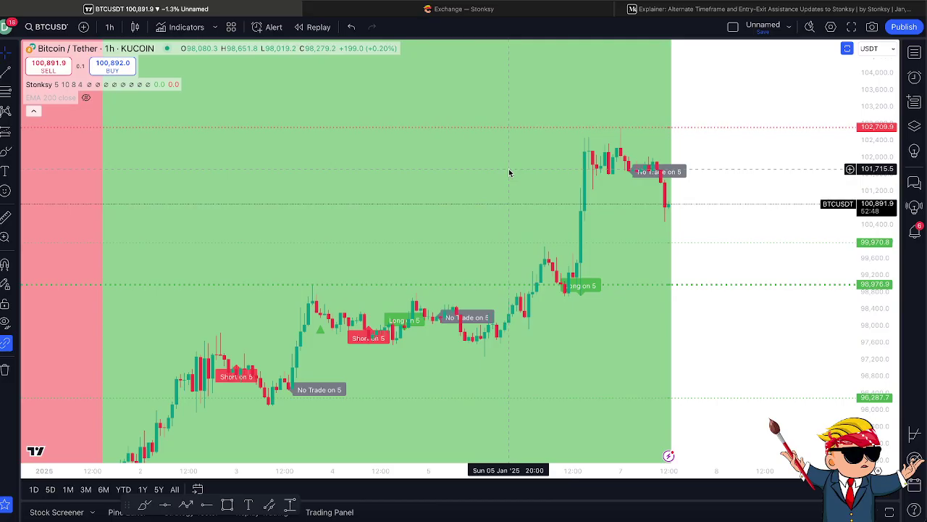
pyautogui.moveTo(106, 86)
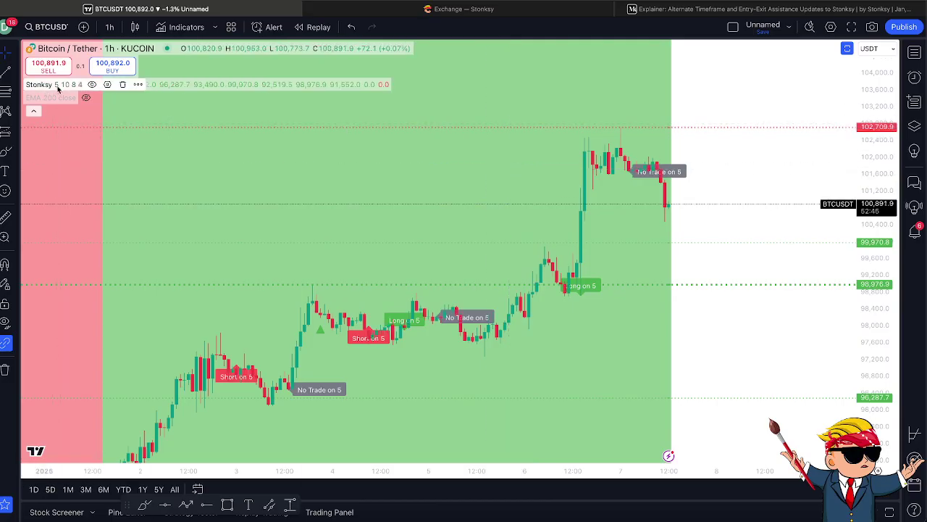
pyautogui.click(107, 85)
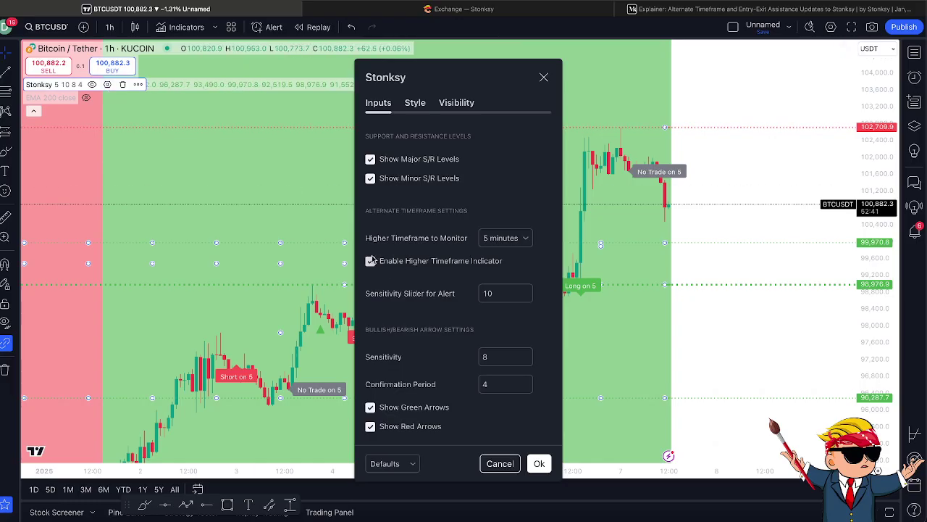
pyautogui.click(370, 263)
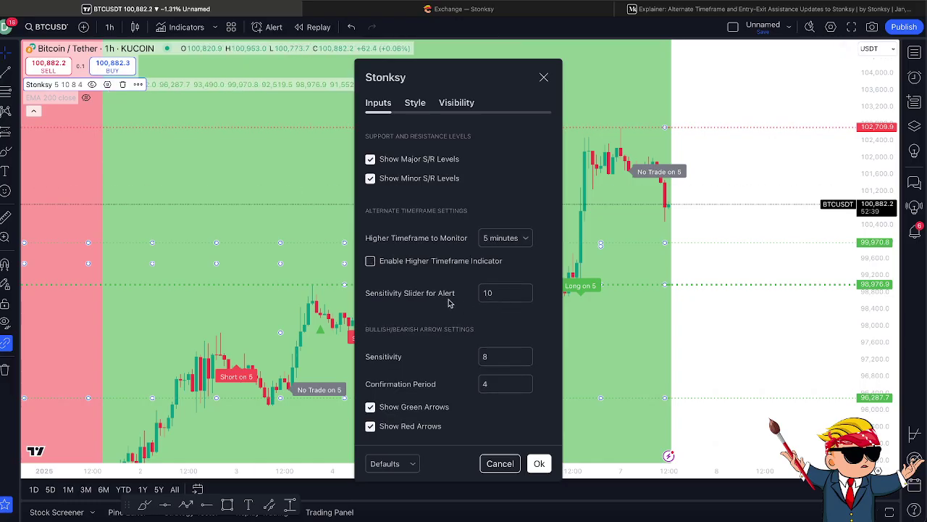
pyautogui.click(539, 463)
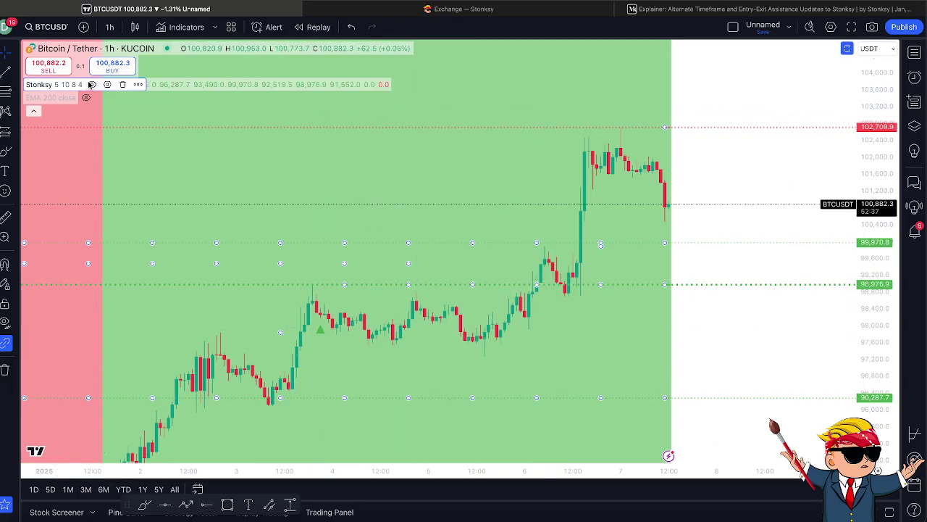
pyautogui.click(106, 85)
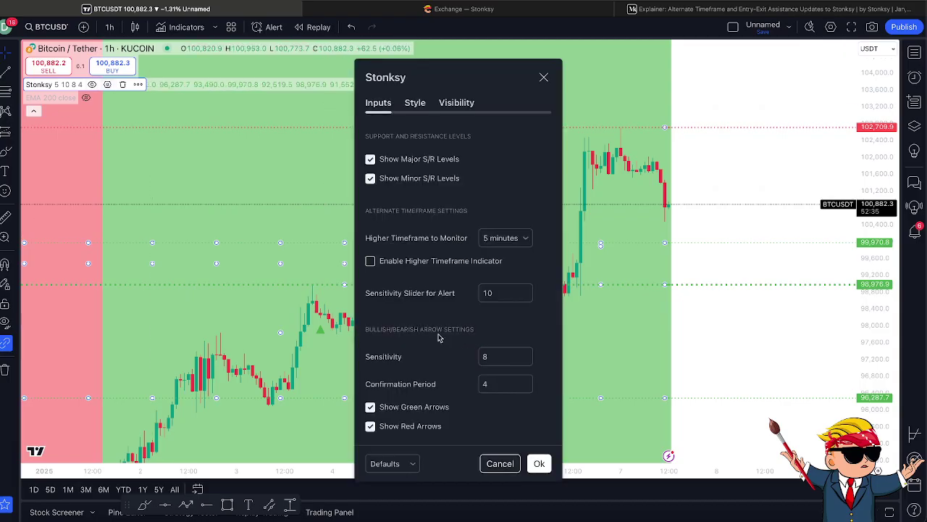
pyautogui.click(500, 464)
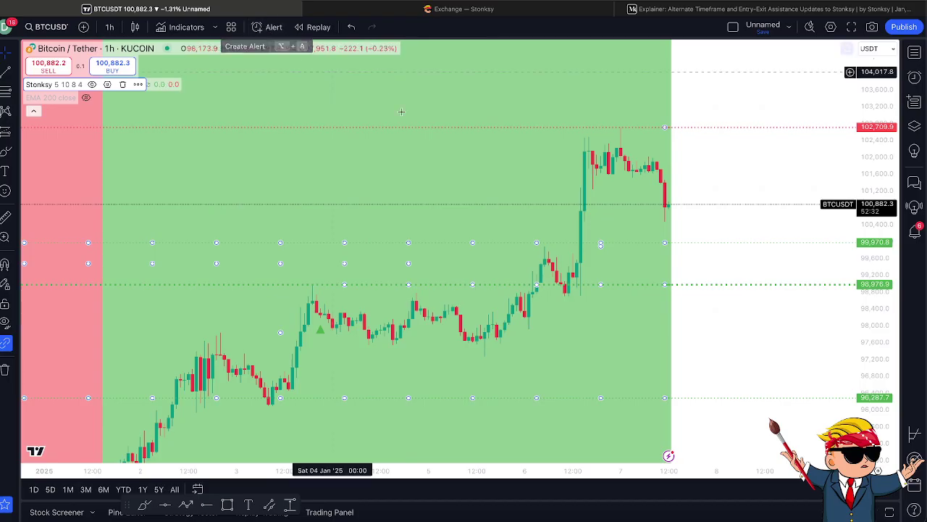
pyautogui.click(107, 85)
pyautogui.click(371, 261)
pyautogui.click(539, 463)
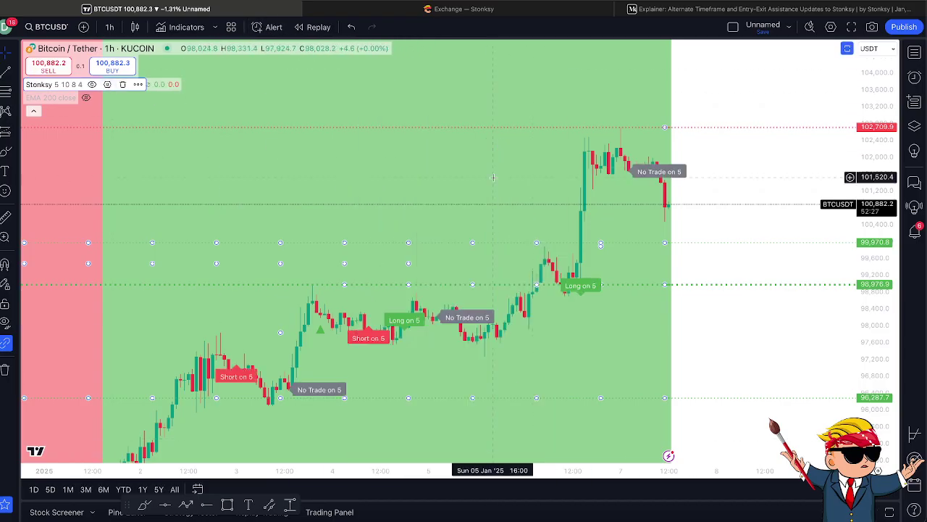
pyautogui.click(255, 28)
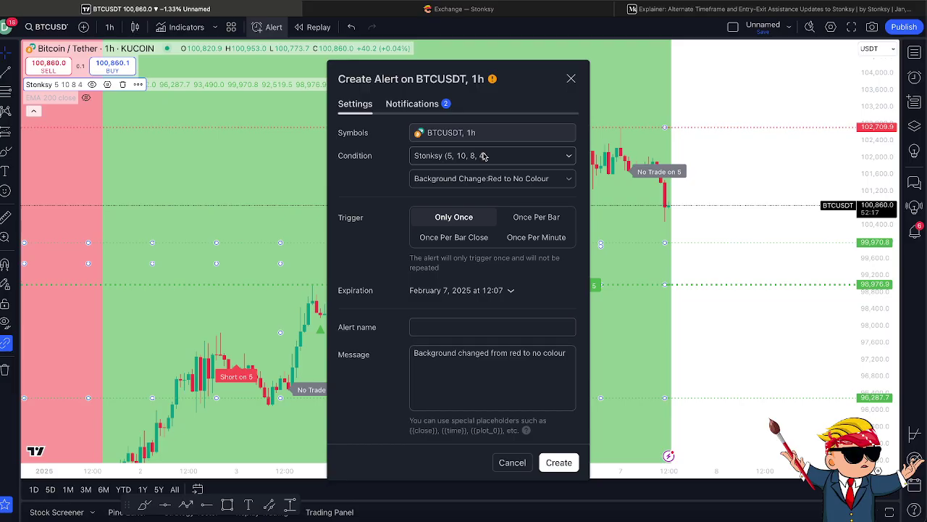
pyautogui.click(484, 156)
pyautogui.click(459, 195)
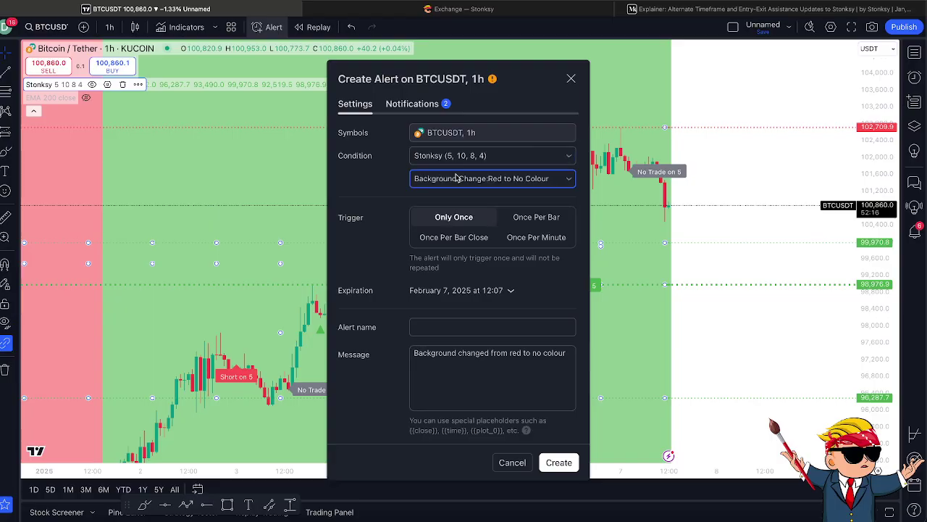
pyautogui.click(467, 181)
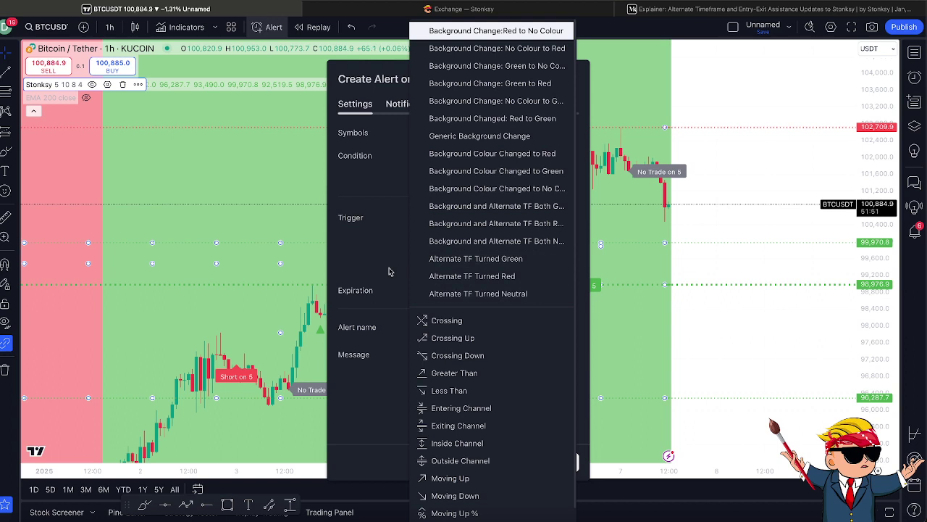
pyautogui.click(484, 259)
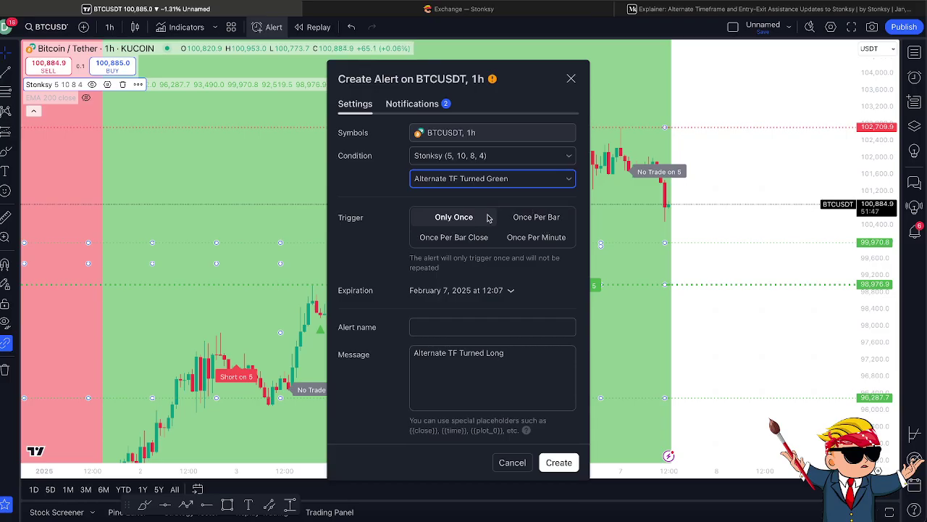
pyautogui.click(464, 238)
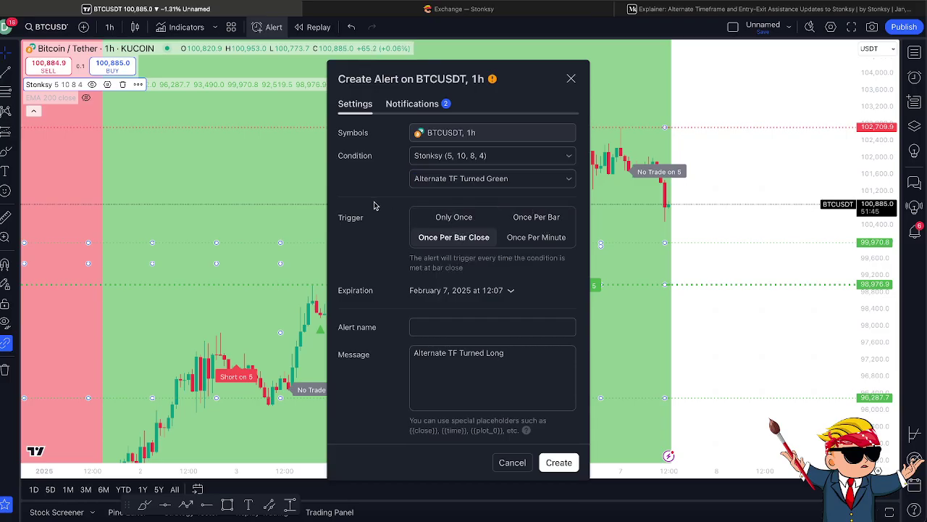
pyautogui.click(536, 217)
pyautogui.click(536, 237)
pyautogui.click(462, 220)
pyautogui.click(466, 238)
pyautogui.click(459, 218)
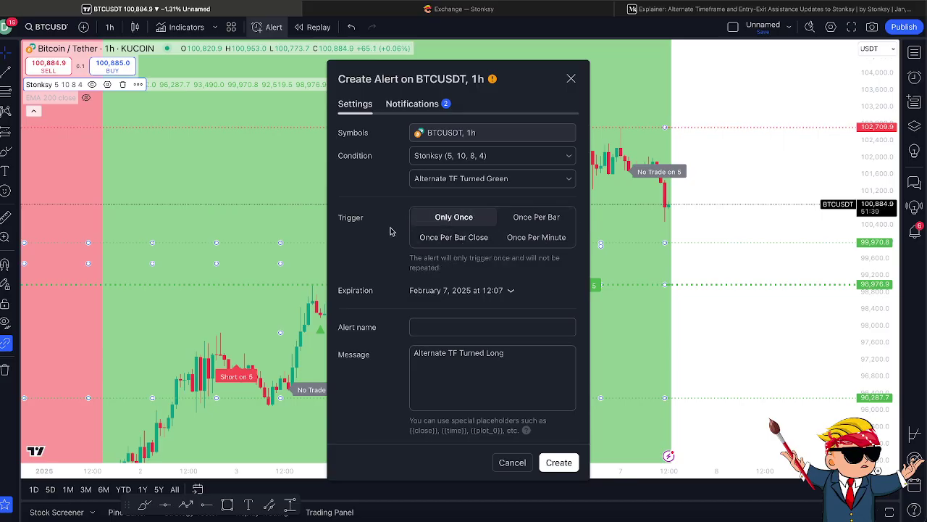
pyautogui.click(475, 238)
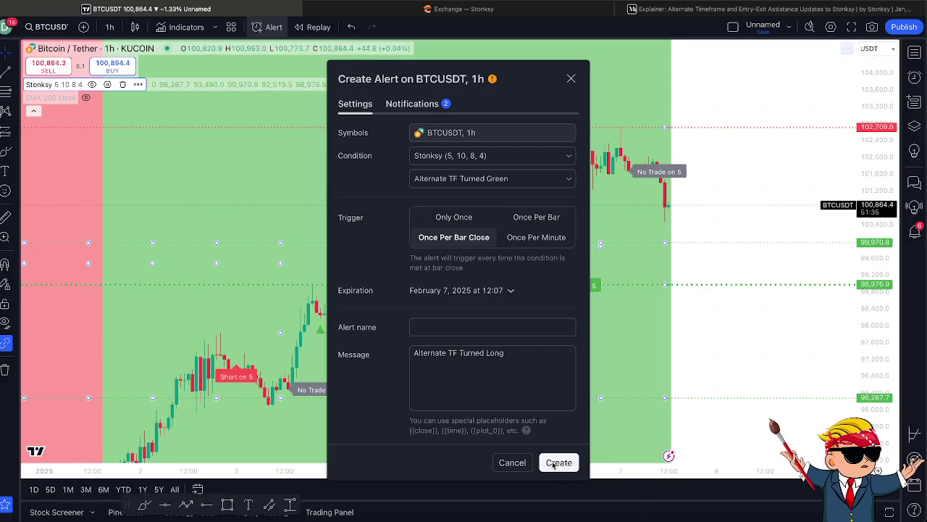
pyautogui.click(513, 462)
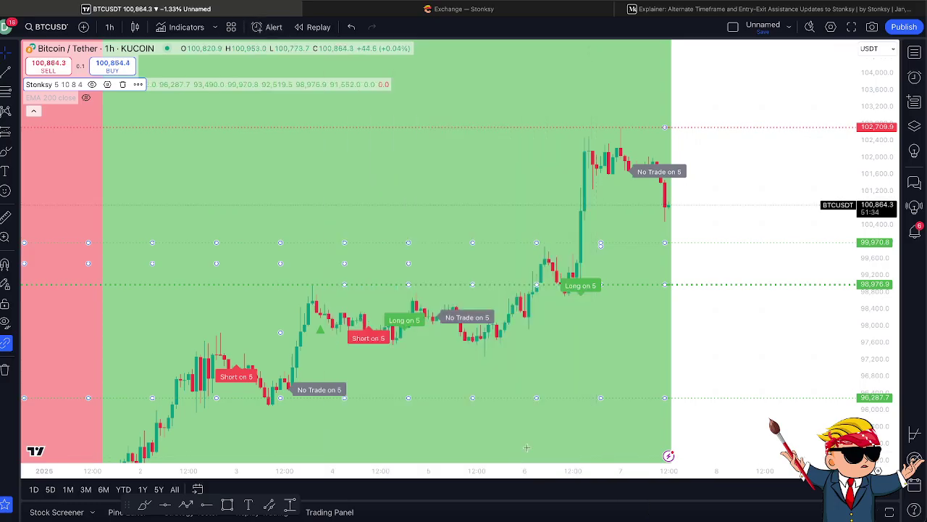
pyautogui.click(914, 76)
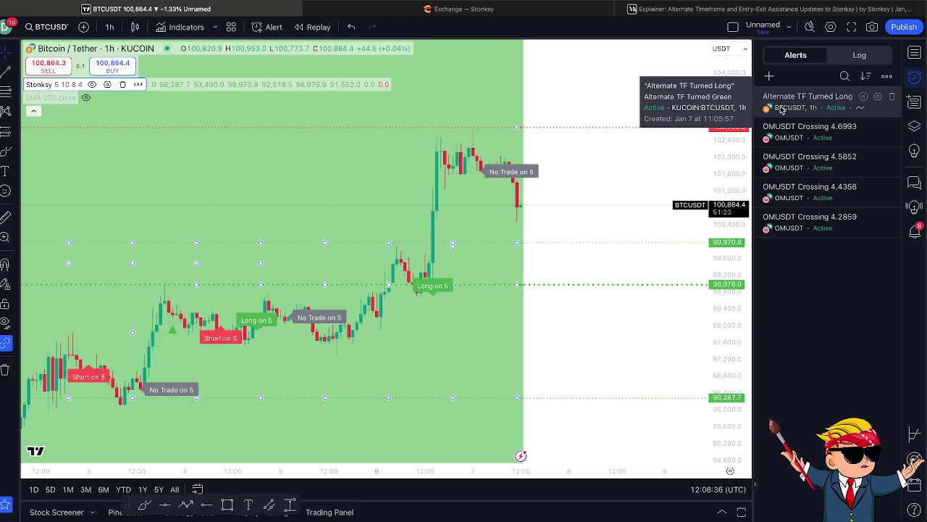
pyautogui.click(915, 76)
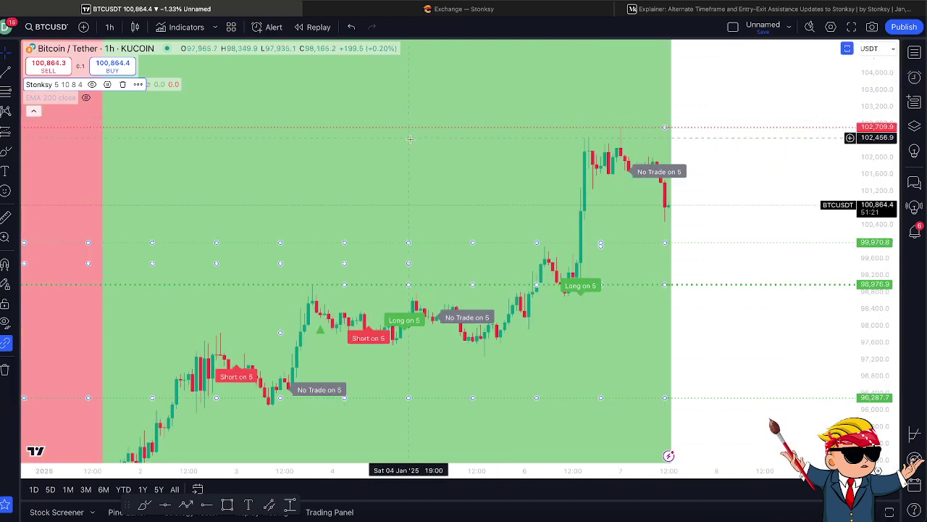
pyautogui.moveTo(57, 87)
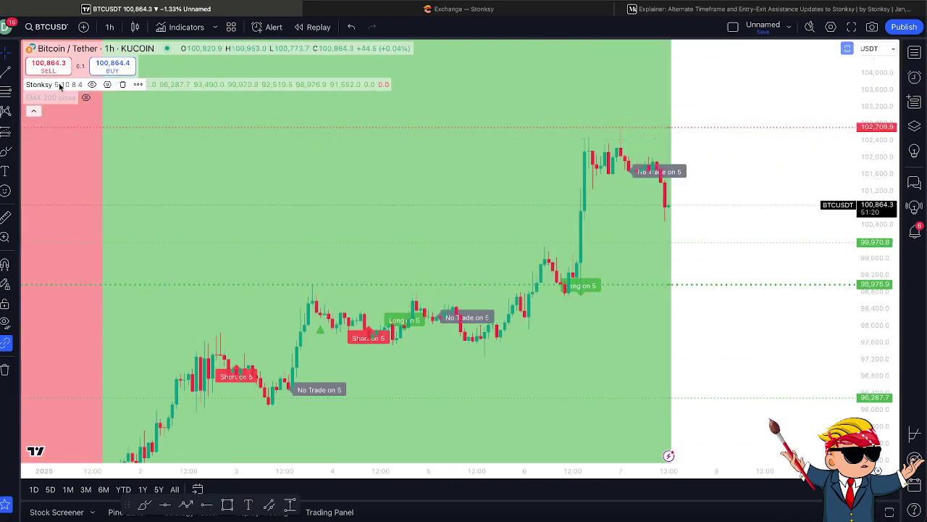
# Step: Uncheck Enable Higher Timeframe Indicator in Stonksy, apply, and reset the price scale to fit
pyautogui.click(107, 85)
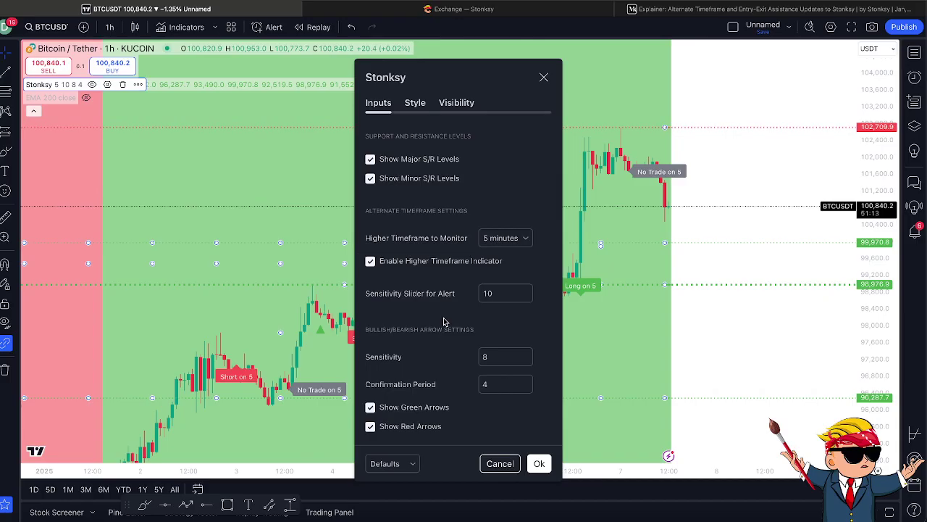
pyautogui.click(500, 464)
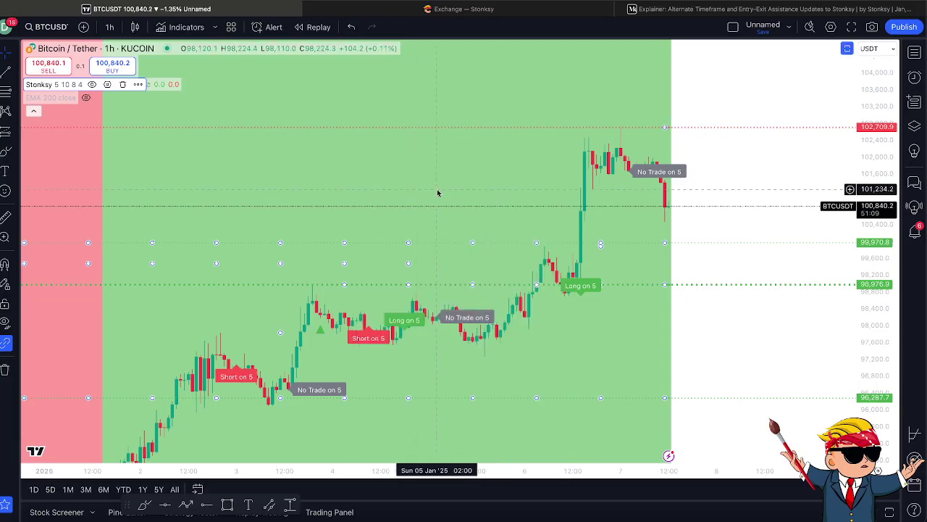
pyautogui.click(107, 84)
pyautogui.click(371, 261)
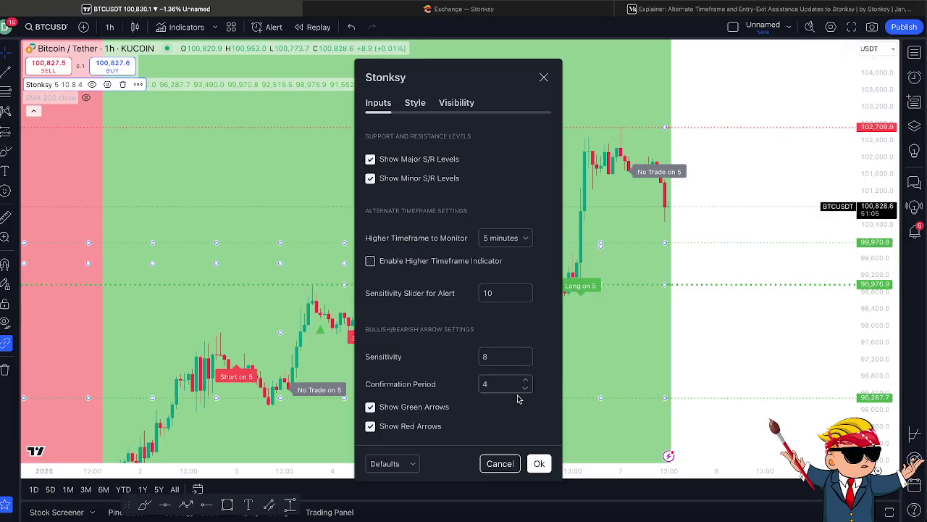
pyautogui.click(539, 464)
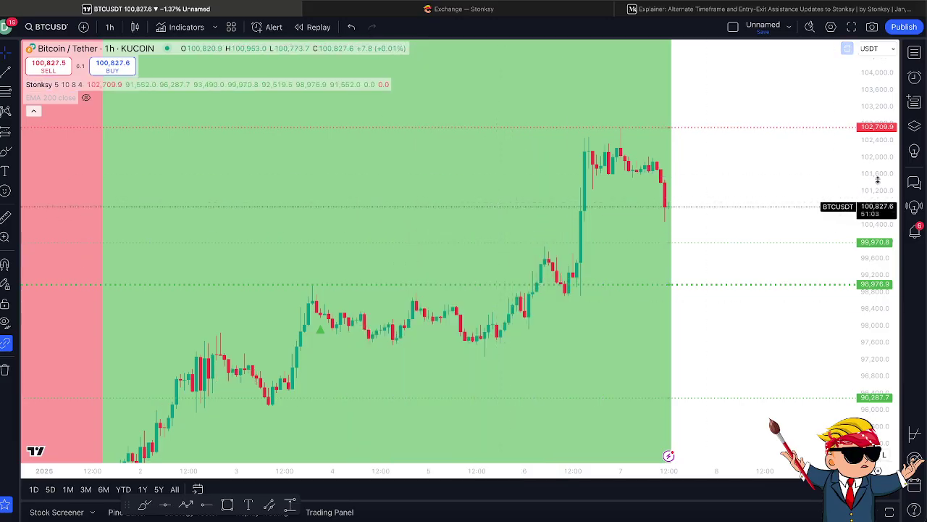
pyautogui.doubleClick(885, 173)
pyautogui.moveTo(346, 217); pyautogui.dragTo(432, 206)
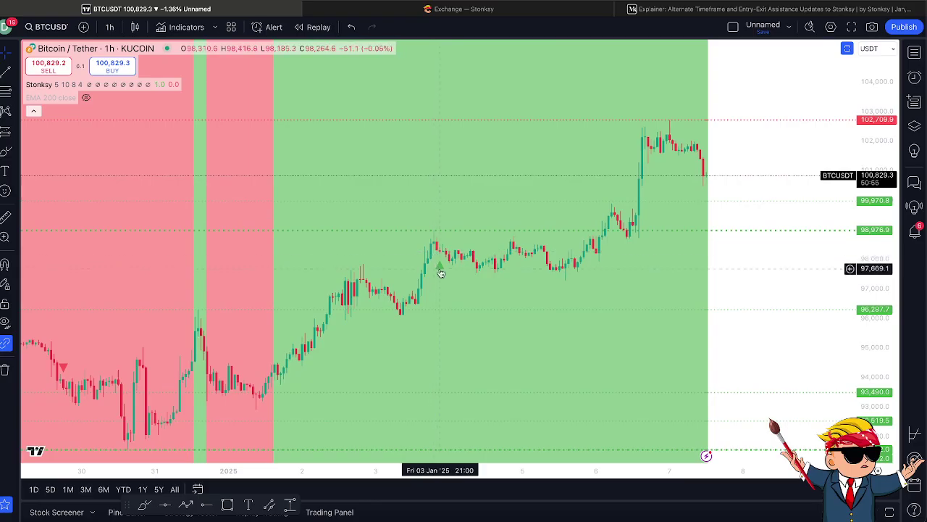
# Step: Pan the BTCUSDT chart back to the late-December candles and their red-shaded zones
pyautogui.moveTo(440, 272); pyautogui.dragTo(377, 240)
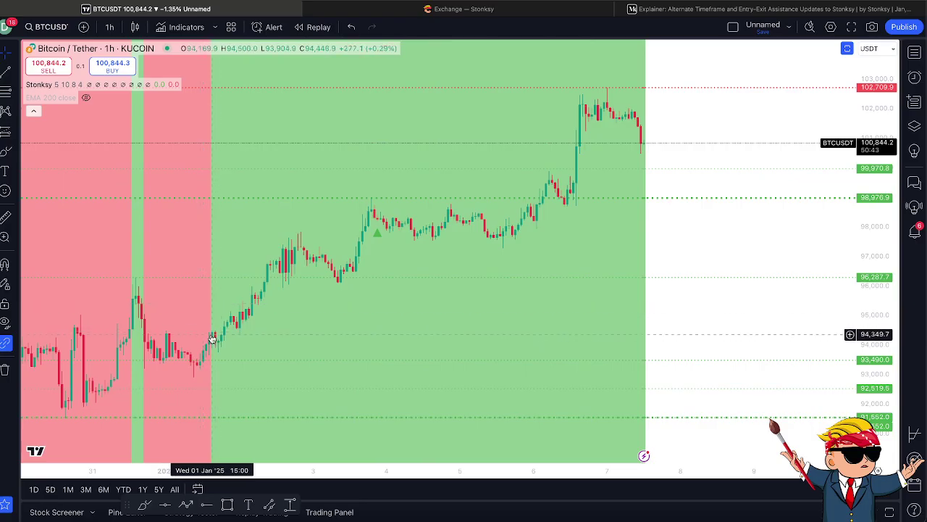
pyautogui.moveTo(214, 339); pyautogui.dragTo(423, 291)
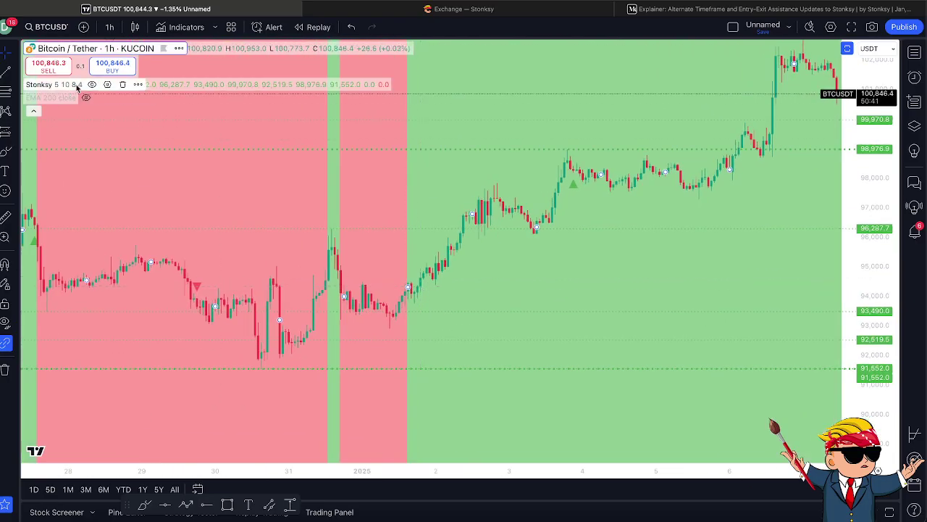
# Step: In Stonksy settings, set arrow Sensitivity to 10 and Confirmation Period to 1, then apply
pyautogui.click(107, 84)
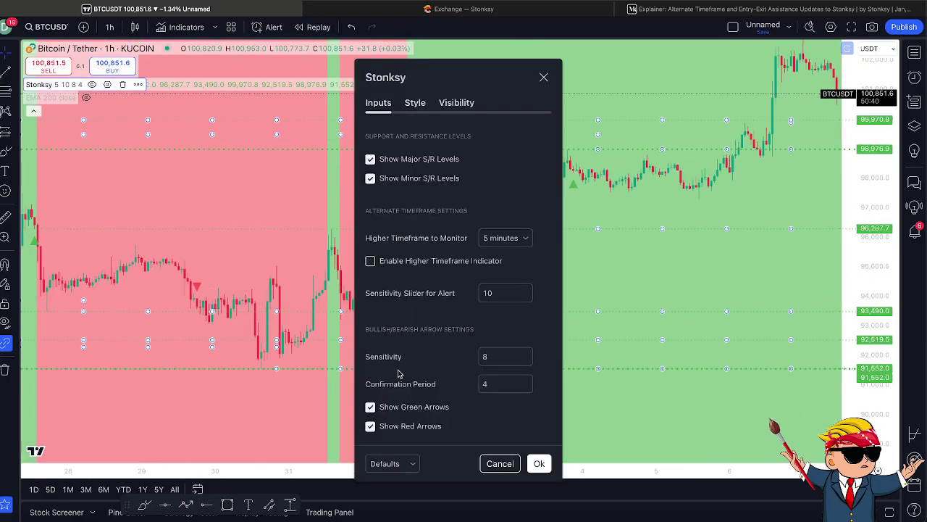
pyautogui.click(502, 358)
pyautogui.click(526, 353)
pyautogui.click(526, 353)
pyautogui.doubleClick(490, 357)
pyautogui.write('10')
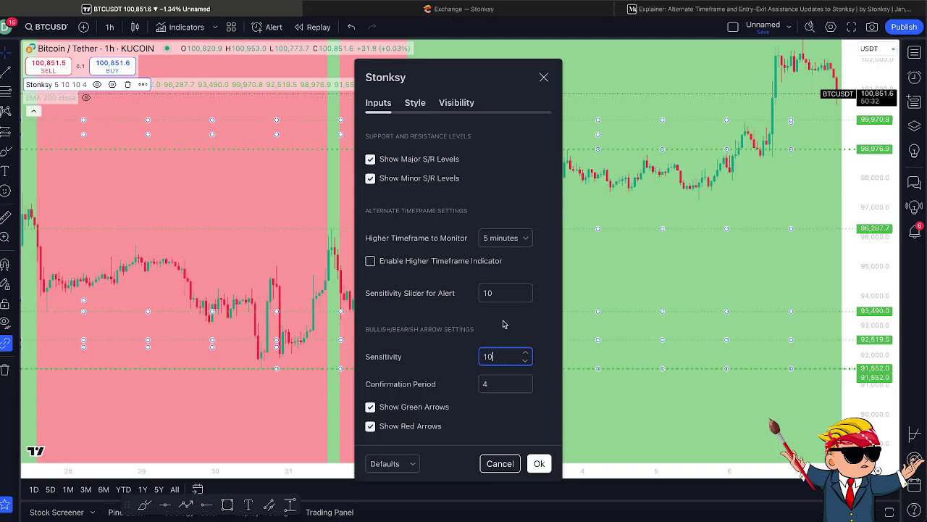
pyautogui.click(513, 319)
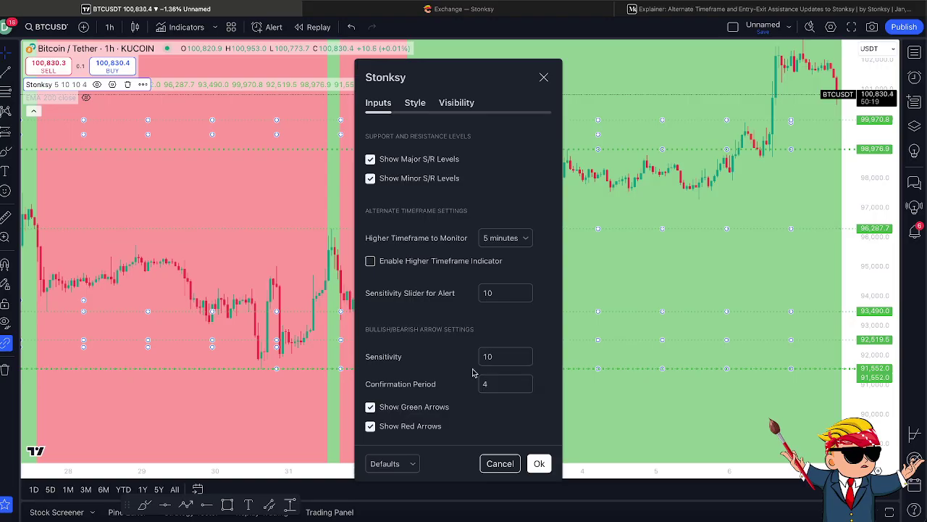
pyautogui.click(503, 385)
pyautogui.click(508, 328)
pyautogui.click(539, 463)
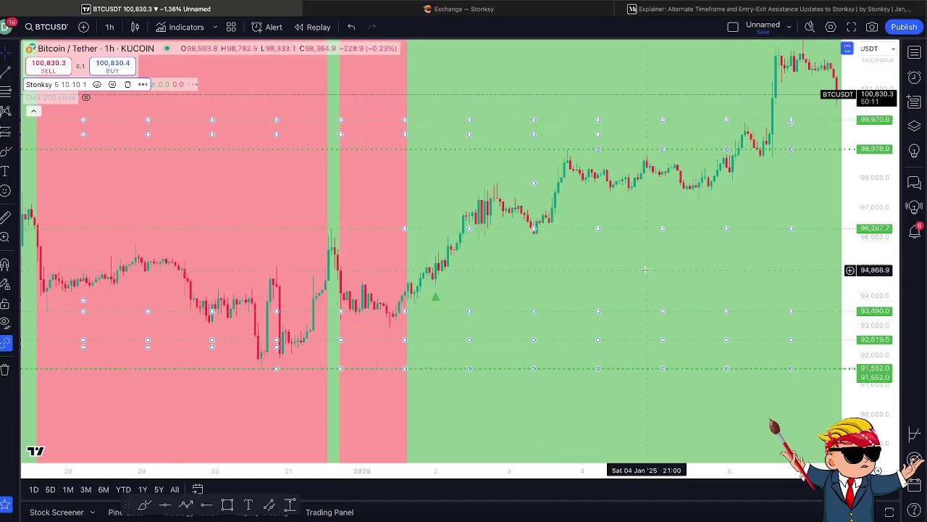
pyautogui.moveTo(645, 270); pyautogui.dragTo(607, 276)
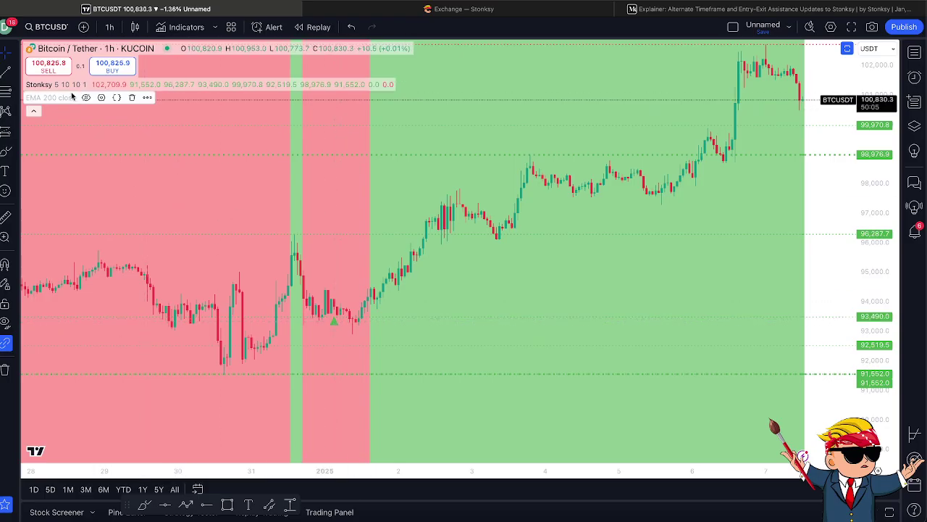
# Step: Set Stonksy's Confirmation Period to 4 and apply, then reopen the settings to review and close
pyautogui.click(112, 84)
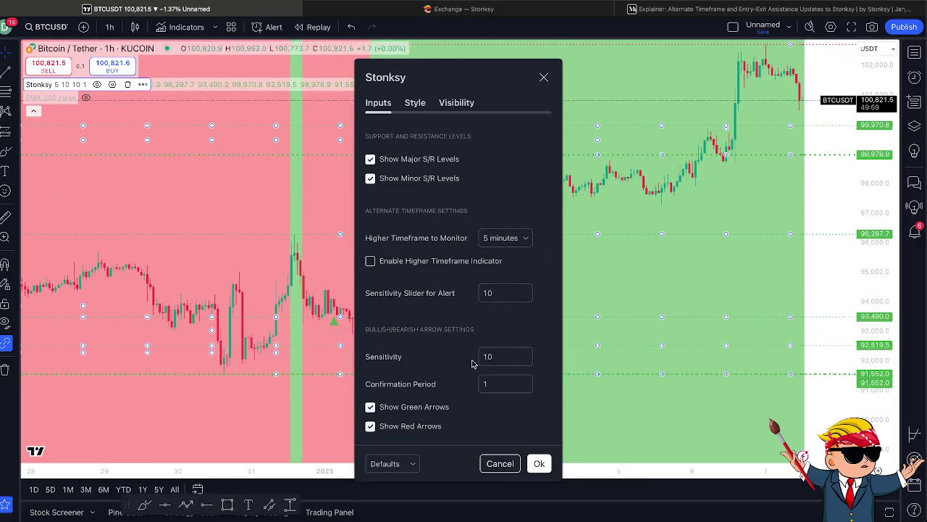
pyautogui.click(508, 385)
pyautogui.write('4')
pyautogui.click(539, 463)
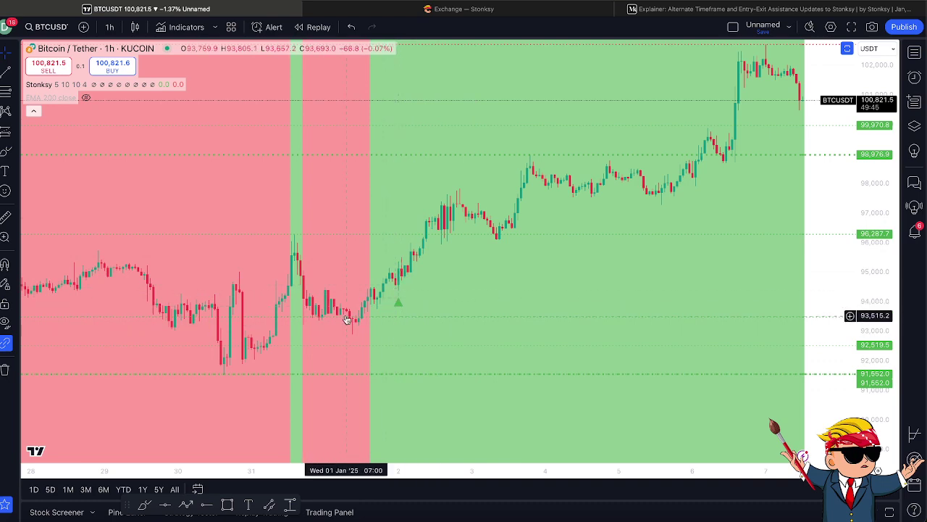
pyautogui.moveTo(71, 85)
pyautogui.click(112, 85)
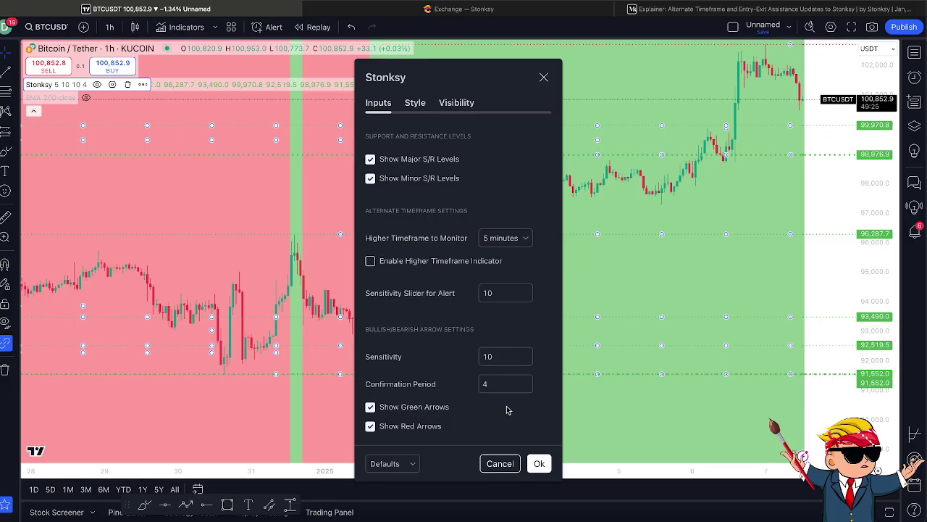
pyautogui.click(544, 77)
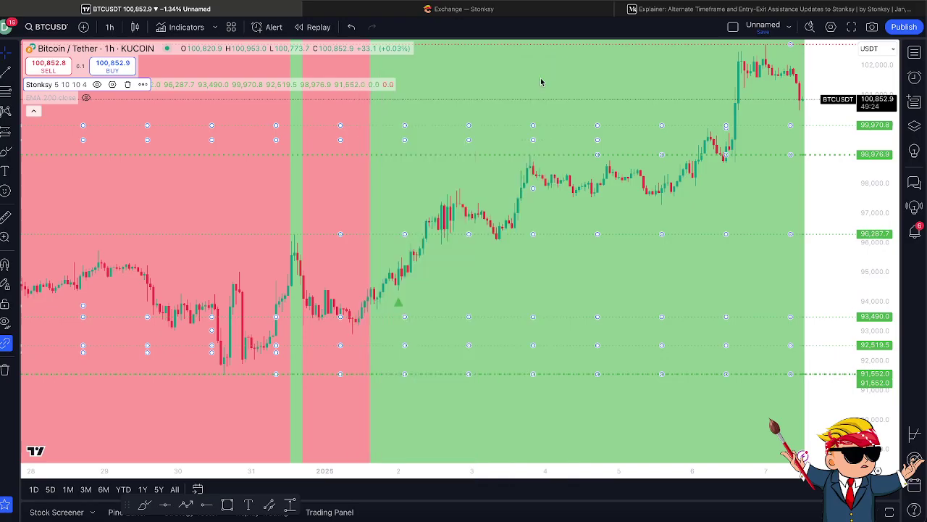
# Step: Switch the BTCUSDT chart interval to 5 minutes
pyautogui.click(109, 27)
pyautogui.click(128, 228)
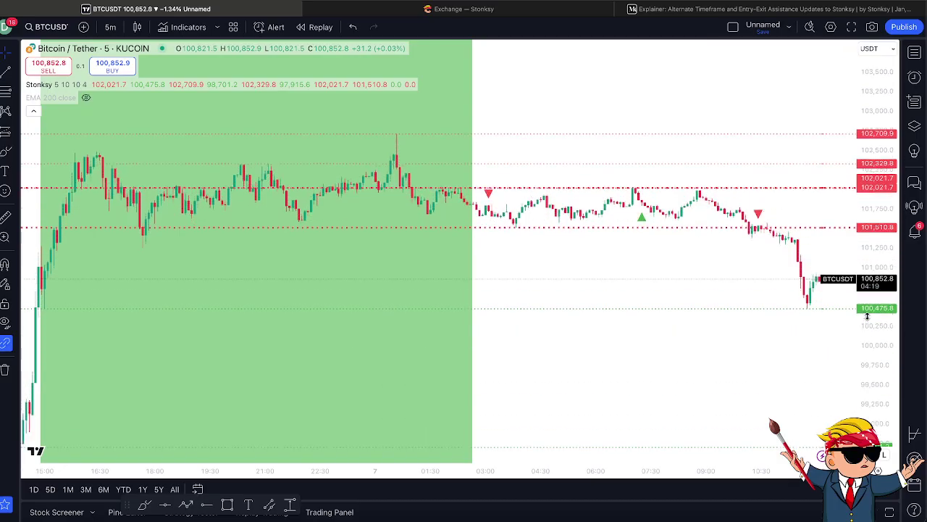
pyautogui.scroll(-3, 688, 304)
pyautogui.hscroll(-5, 663, 305)
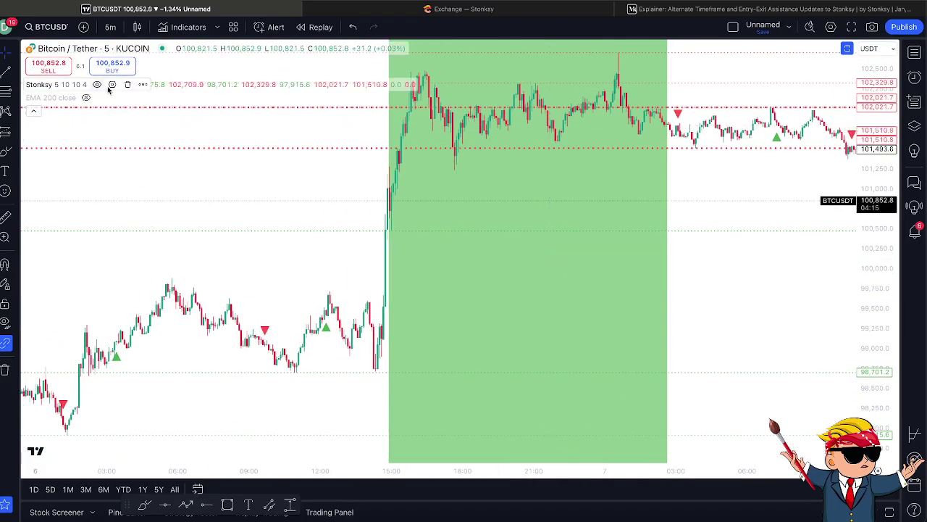
# Step: Set Stonksy's Confirmation Period to 2 and apply
pyautogui.click(112, 84)
pyautogui.click(494, 386)
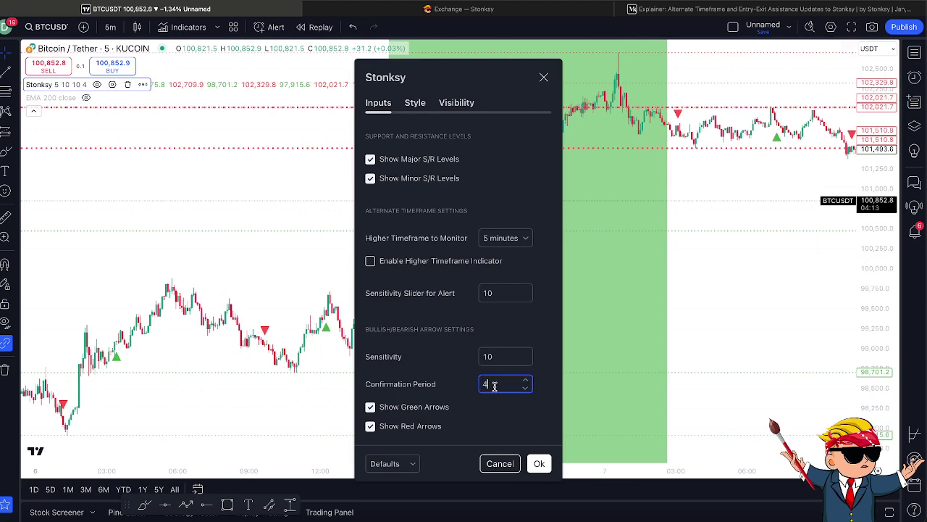
pyautogui.write('2')
pyautogui.click(539, 463)
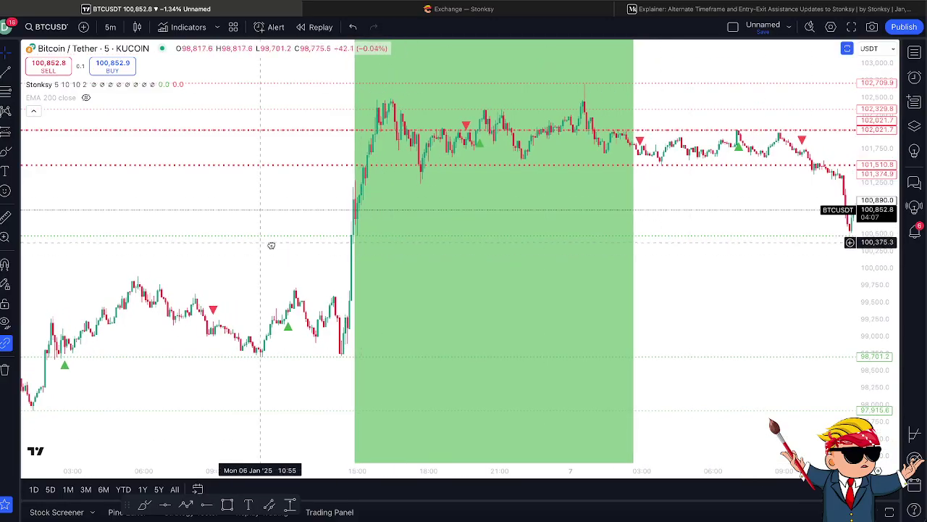
# Step: Browse the 5-minute candles around 5–7 January, then open Stonksy's settings
pyautogui.moveTo(256, 242); pyautogui.dragTo(372, 256)
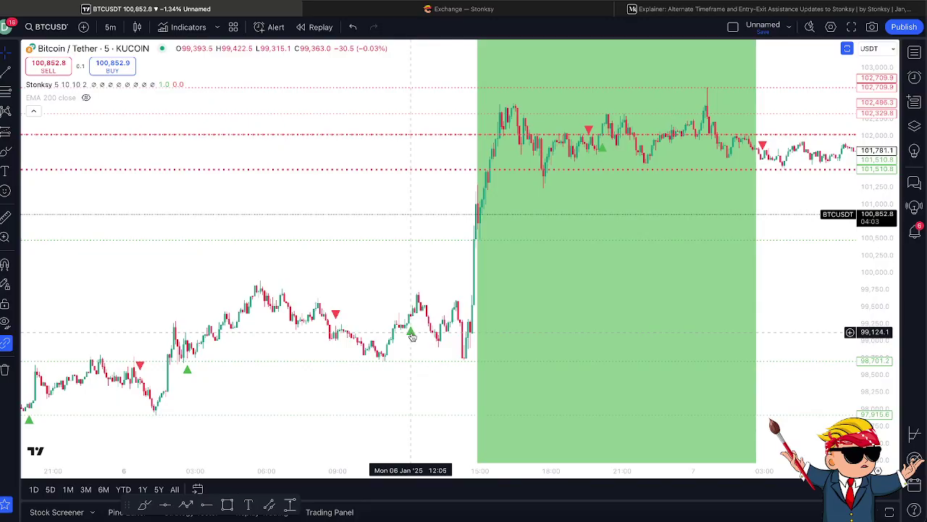
pyautogui.moveTo(635, 185); pyautogui.dragTo(440, 197)
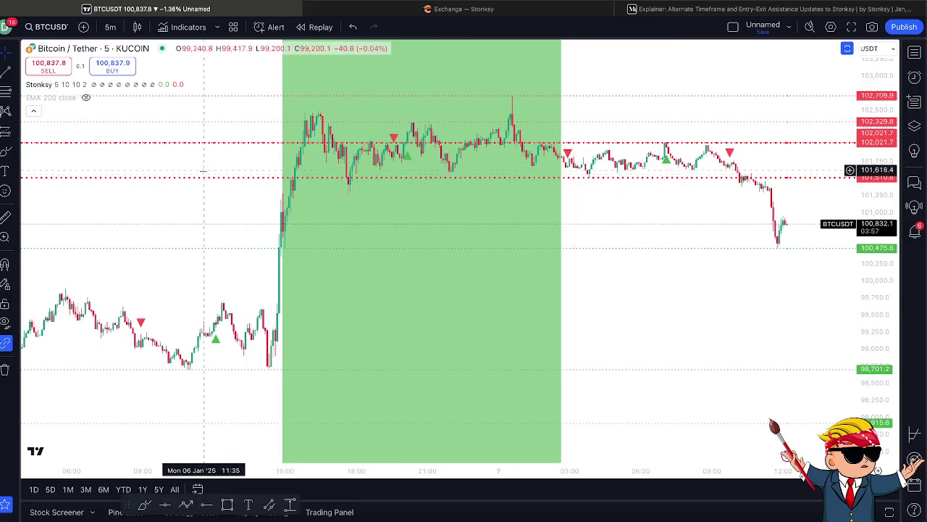
pyautogui.moveTo(225, 168); pyautogui.dragTo(536, 159)
pyautogui.moveTo(381, 259); pyautogui.dragTo(654, 192)
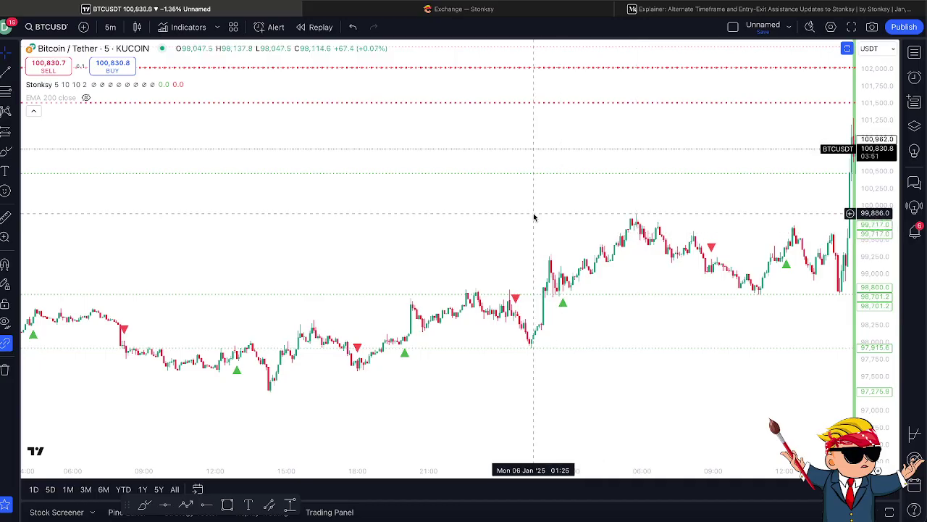
pyautogui.moveTo(692, 194); pyautogui.dragTo(369, 217)
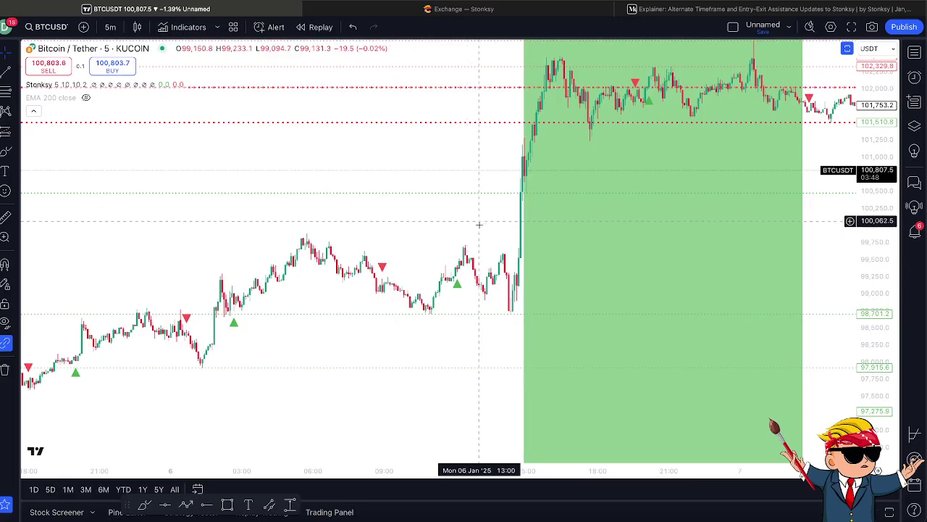
pyautogui.moveTo(479, 220); pyautogui.dragTo(471, 275)
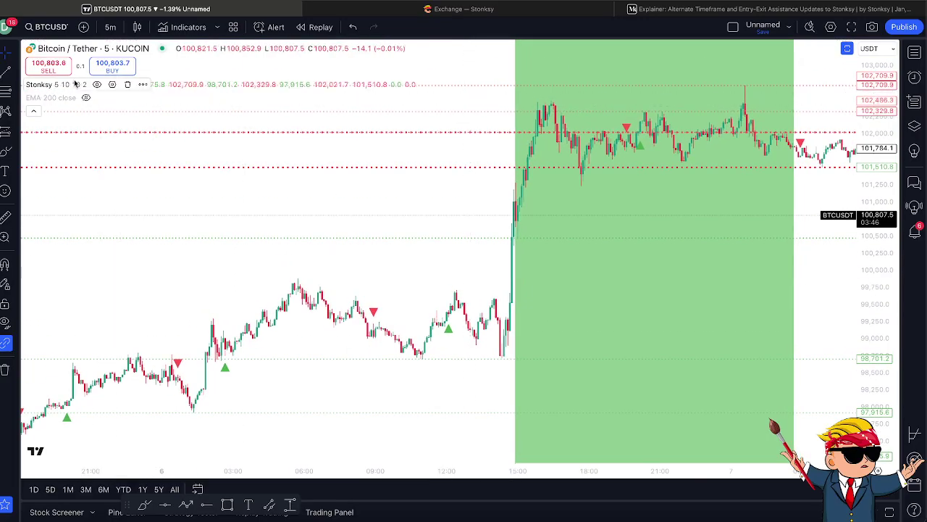
pyautogui.click(112, 85)
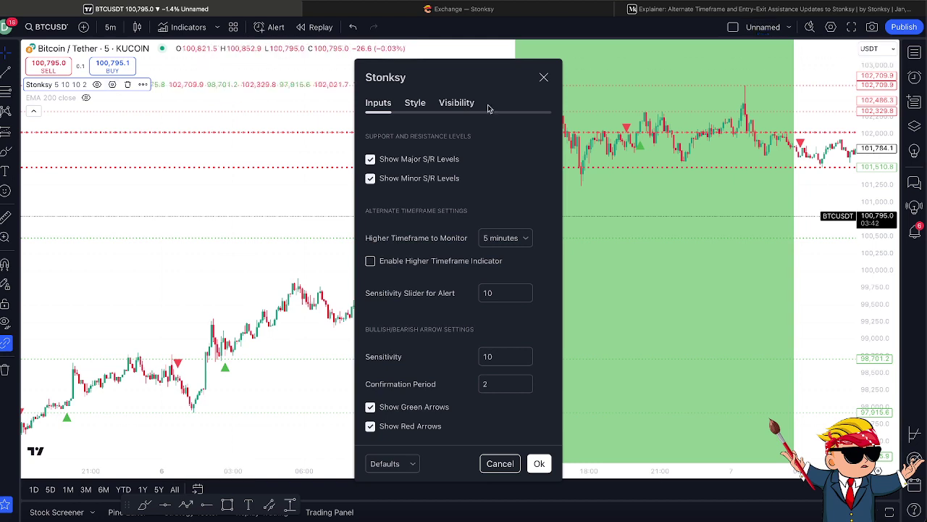
pyautogui.click(544, 78)
pyautogui.click(110, 27)
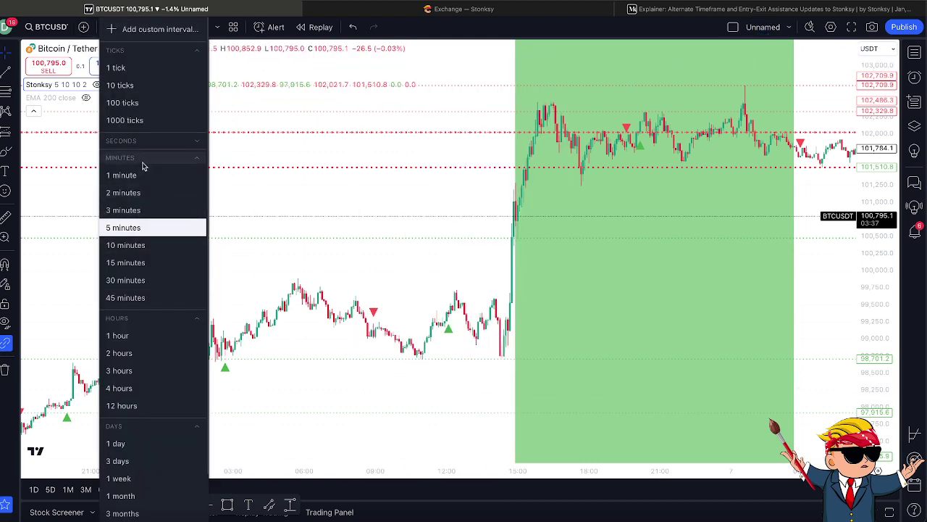
pyautogui.click(411, 255)
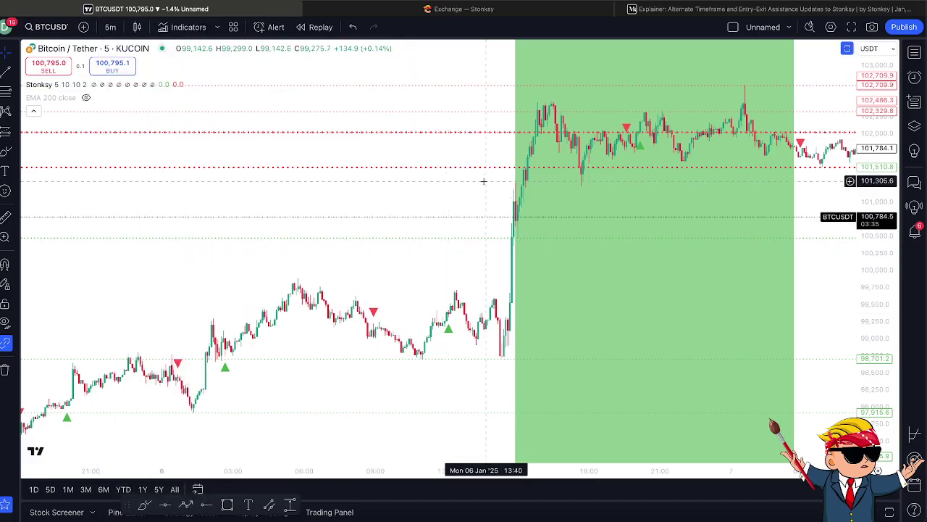
pyautogui.moveTo(484, 181); pyautogui.dragTo(348, 196)
pyautogui.moveTo(734, 211); pyautogui.dragTo(645, 220)
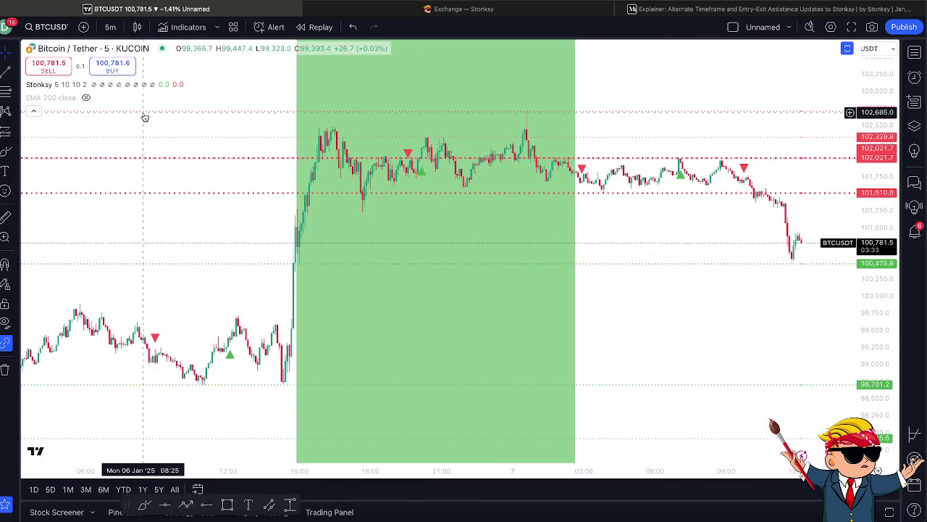
pyautogui.click(112, 85)
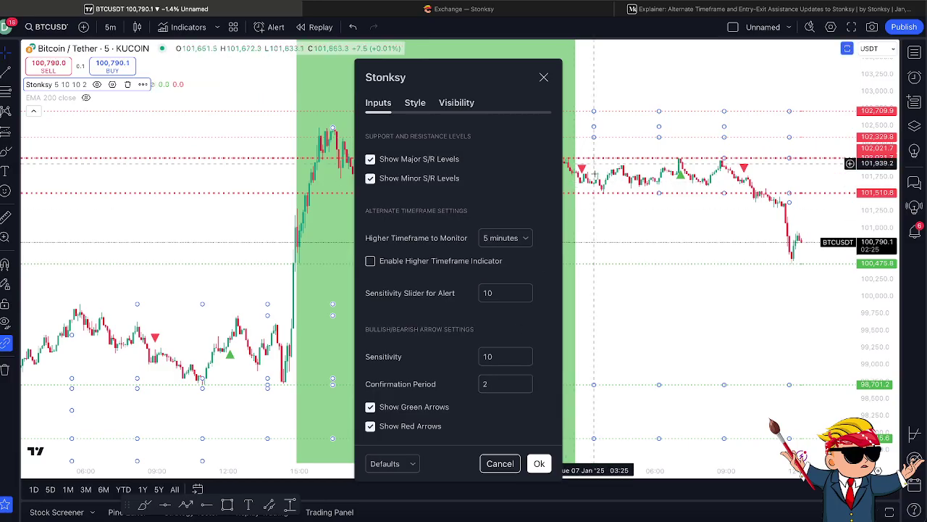
# Step: Set Confirmation Period to 3, then arrow Sensitivity to 1, applying each change
pyautogui.doubleClick(507, 384)
pyautogui.write('3')
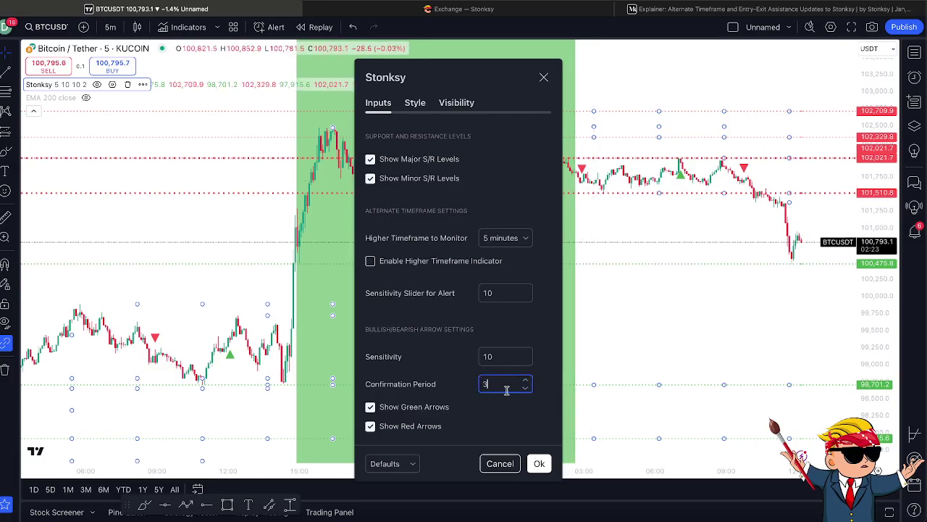
pyautogui.click(539, 464)
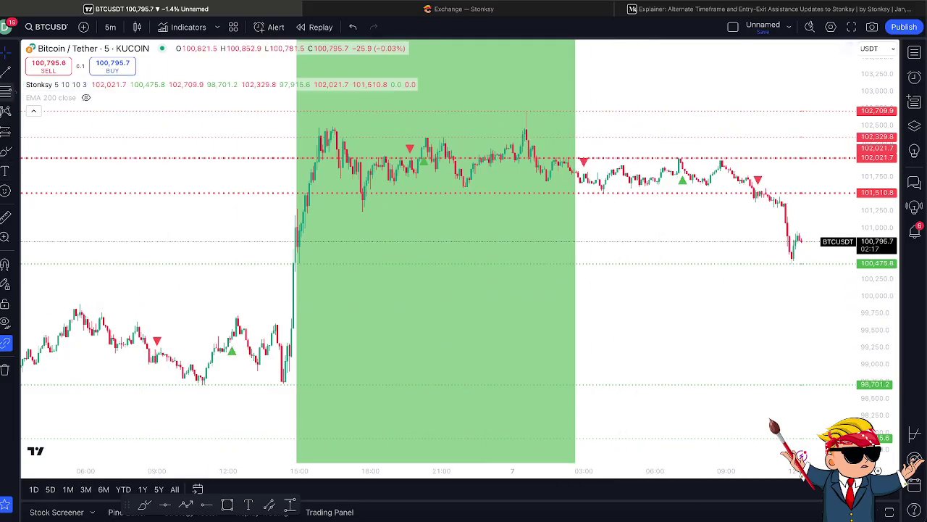
pyautogui.click(112, 84)
pyautogui.click(479, 357)
pyautogui.press('BackSpace')
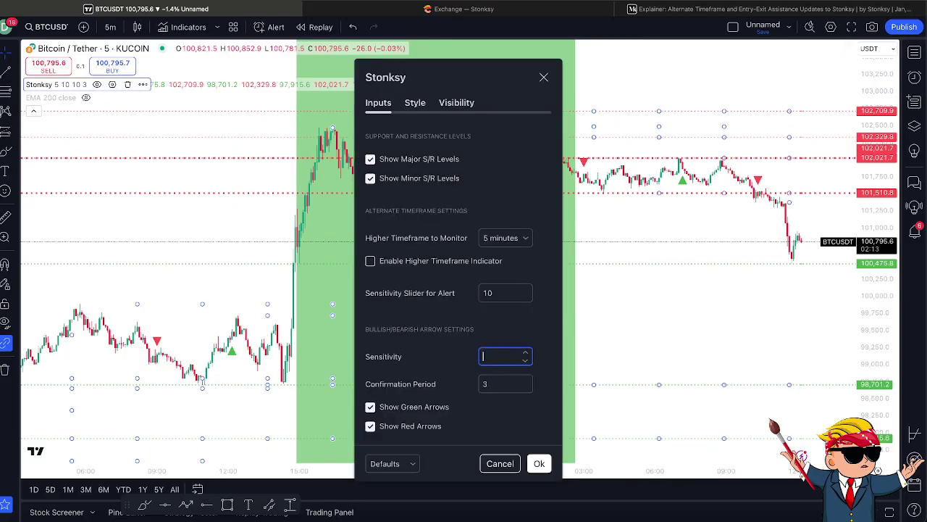
pyautogui.write('1')
pyautogui.click(539, 464)
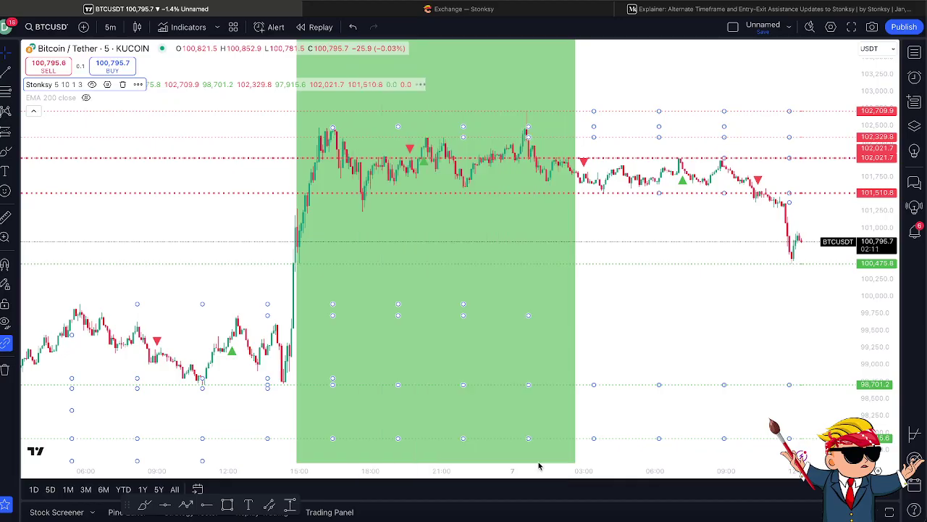
pyautogui.hscroll(-5, 616, 270)
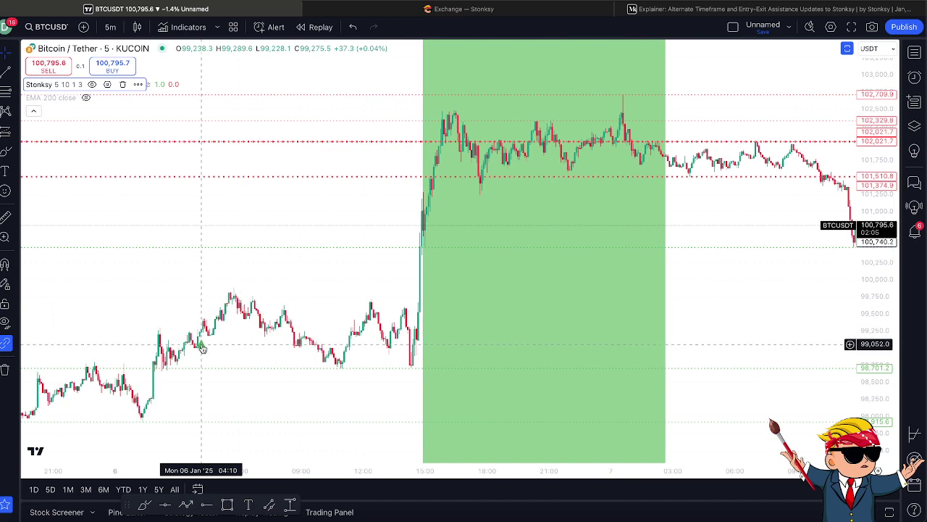
# Step: Raise arrow Sensitivity to 2, then to 5, applying each change
pyautogui.click(107, 85)
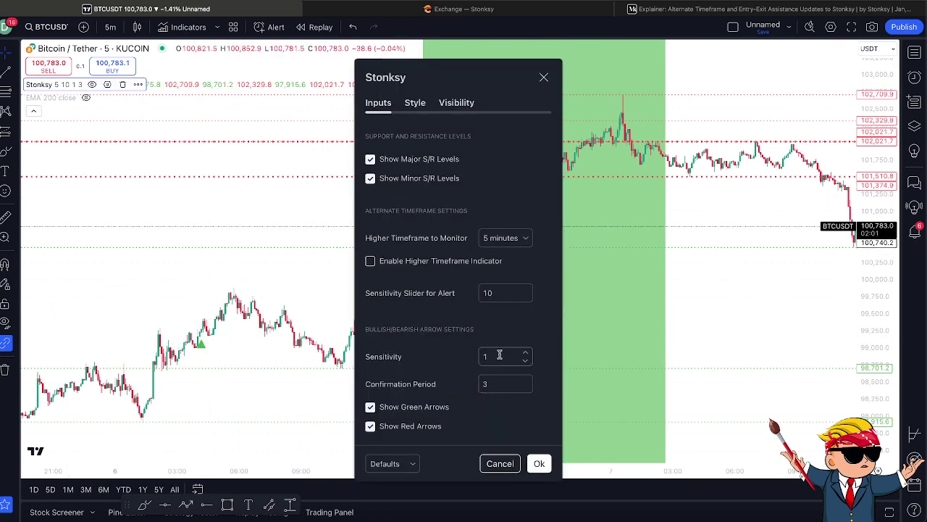
pyautogui.click(525, 352)
pyautogui.click(539, 462)
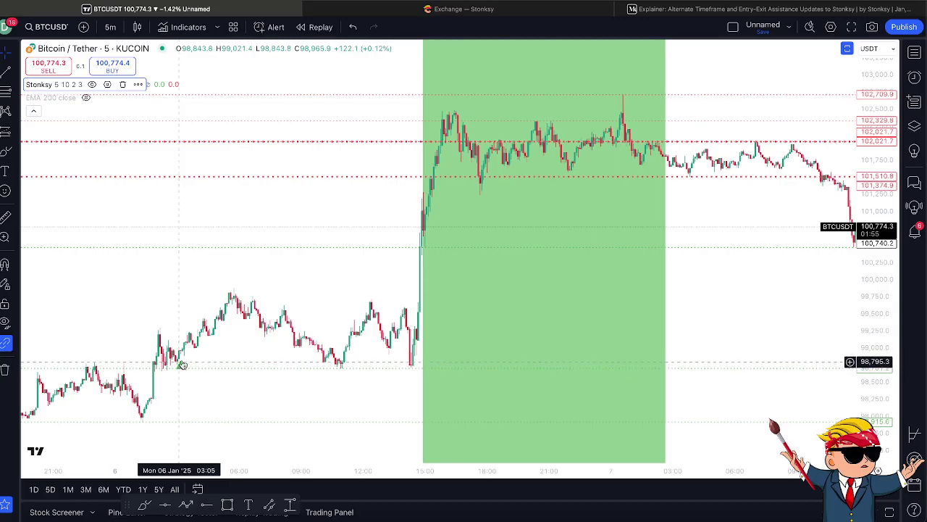
pyautogui.click(107, 84)
pyautogui.doubleClick(500, 356)
pyautogui.write('5')
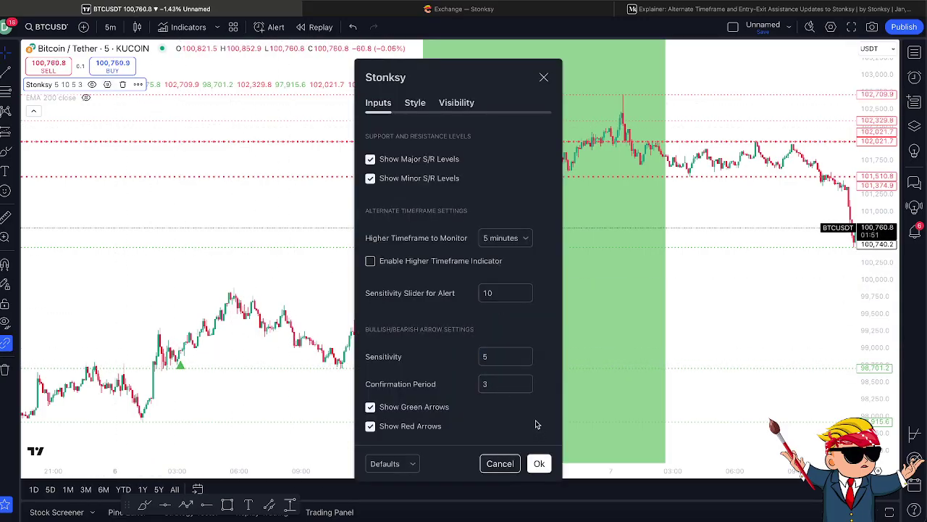
pyautogui.click(539, 463)
# Step: Pan through earlier price history and review Stonksy's settings without changing them
pyautogui.moveTo(389, 265); pyautogui.dragTo(314, 224)
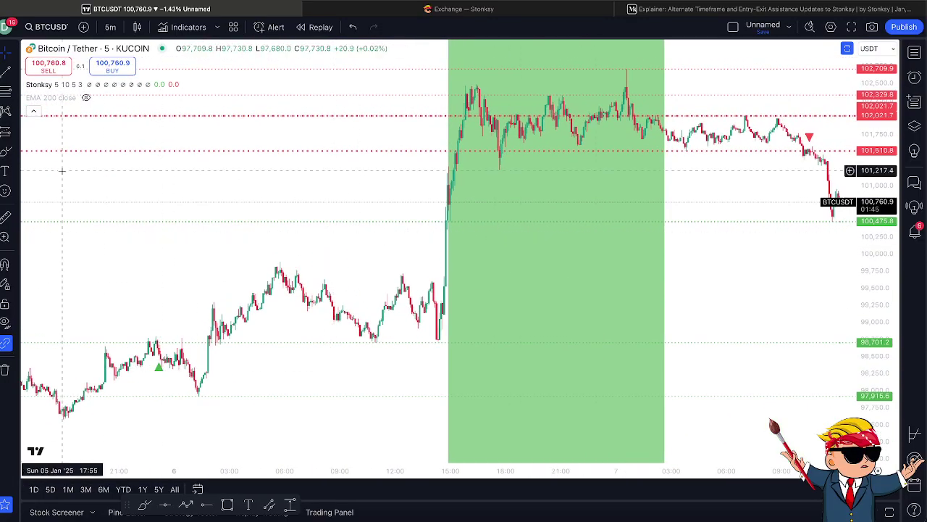
pyautogui.click(107, 84)
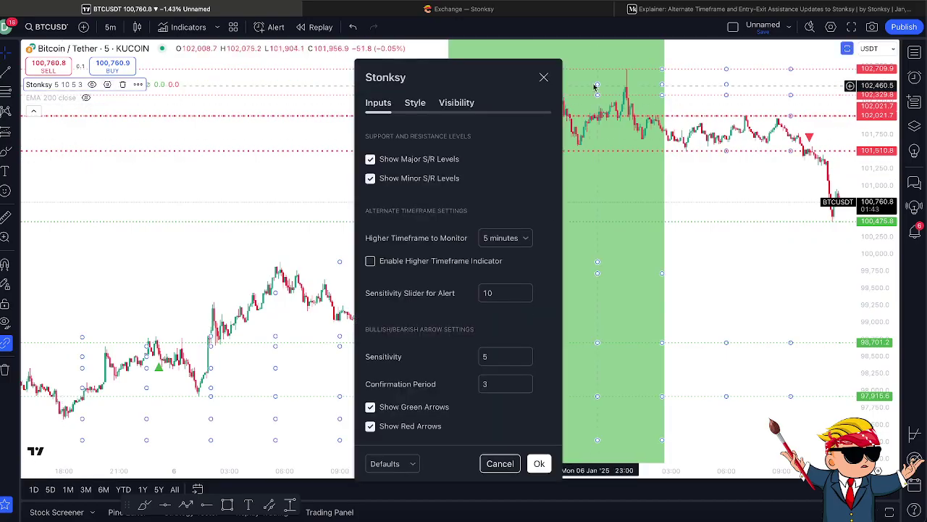
pyautogui.click(544, 76)
pyautogui.moveTo(258, 313); pyautogui.dragTo(189, 313)
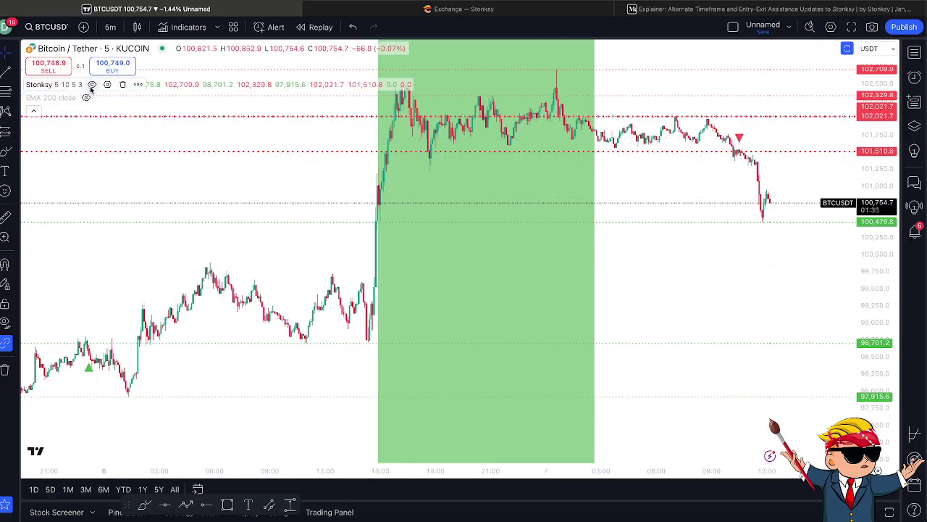
# Step: Review the Stonksy settings without changes, then collapse the indicator legend to a count of 2
pyautogui.click(107, 84)
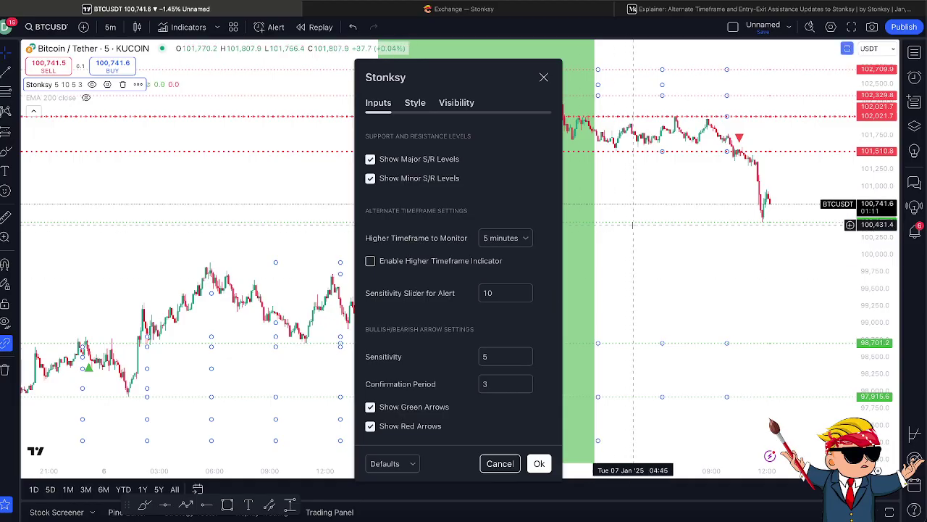
pyautogui.click(544, 77)
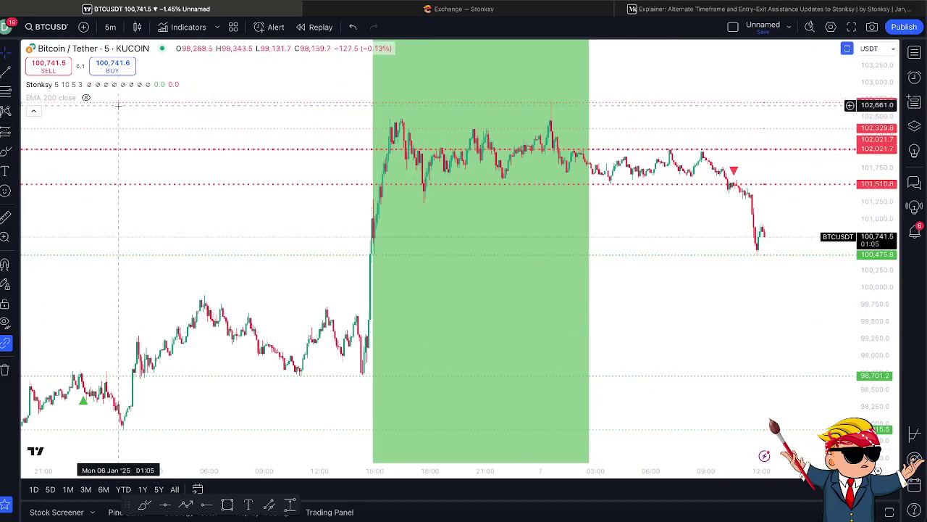
pyautogui.click(34, 111)
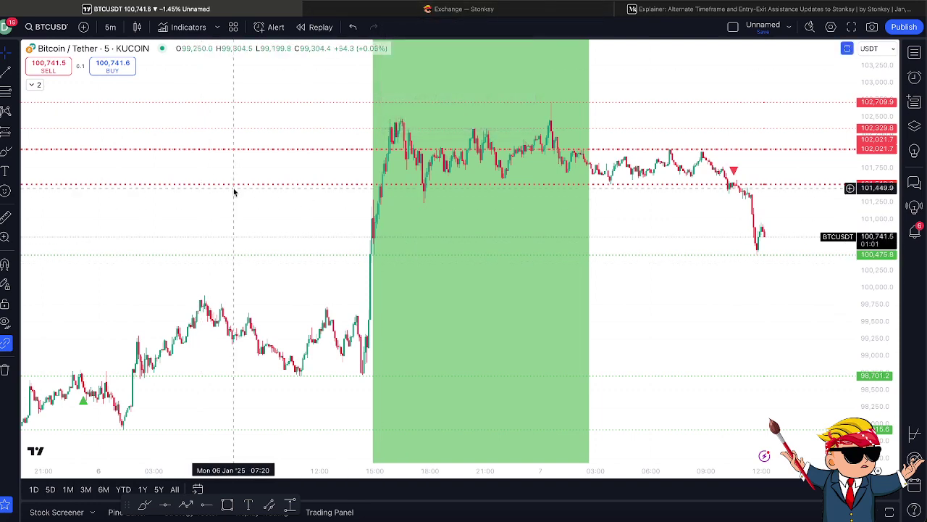
# Step: On the Stonksy x BloFin page, highlight the 'Use worldwide with VPN' and 'Assets are Custodied in Fireblocks' points
pyautogui.click(464, 9)
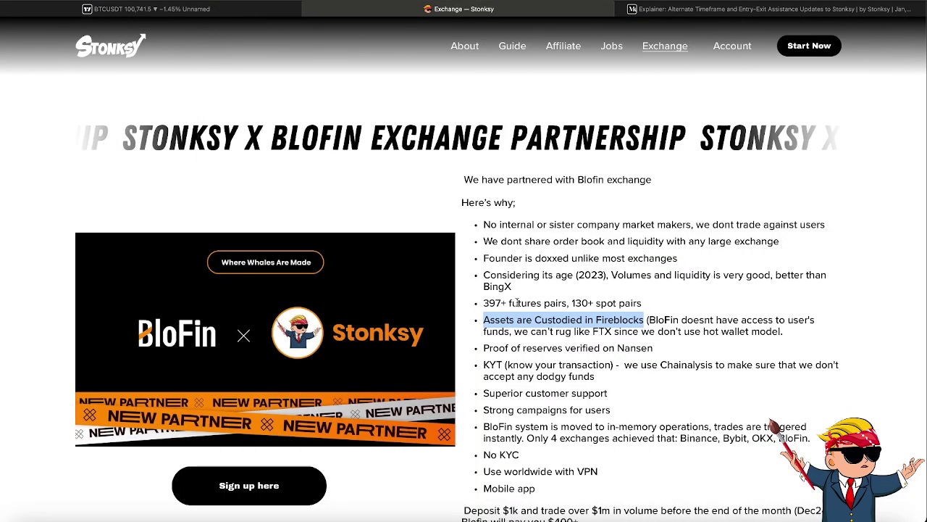
pyautogui.click(352, 206)
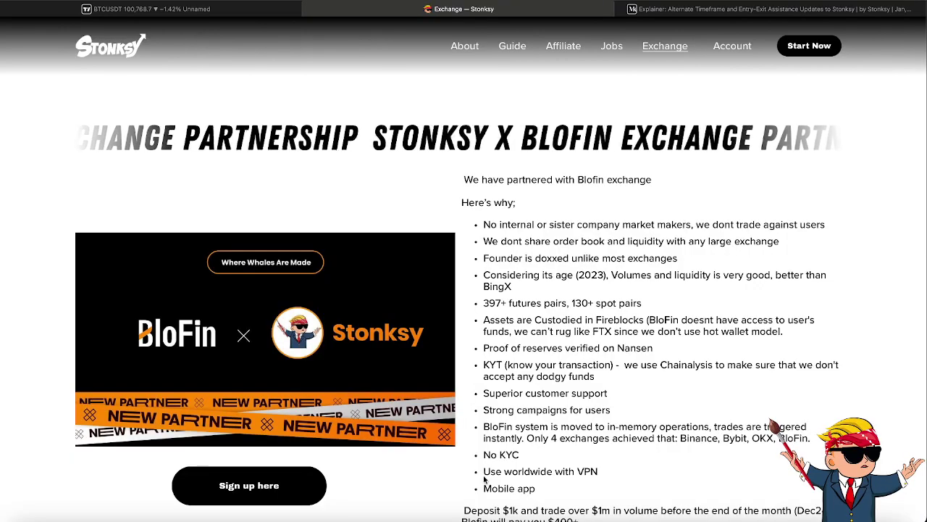
pyautogui.moveTo(484, 471); pyautogui.dragTo(604, 469)
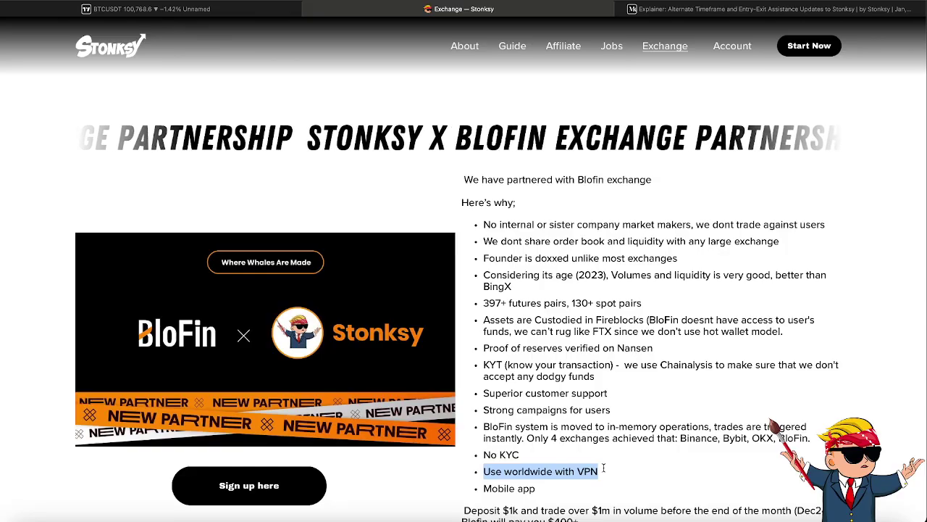
pyautogui.click(484, 319)
pyautogui.moveTo(507, 320); pyautogui.dragTo(478, 324)
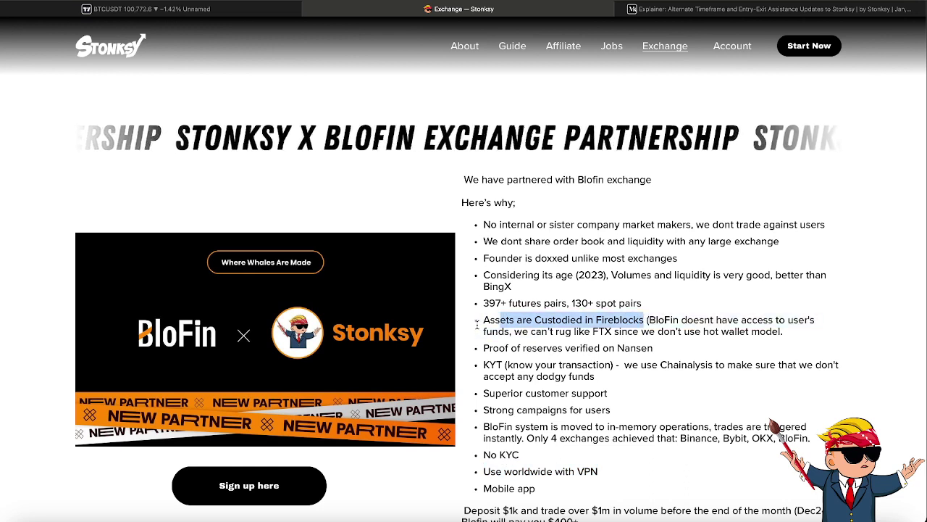
pyautogui.moveTo(482, 320); pyautogui.dragTo(642, 321)
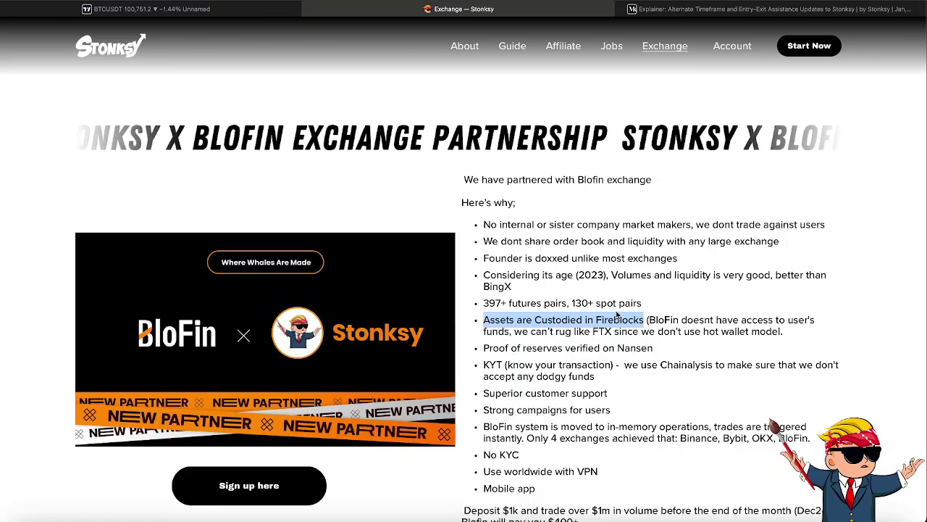
# Step: Glance at the BTCUSDT chart, nudge its view, and return to the exchange partnership page
pyautogui.click(239, 9)
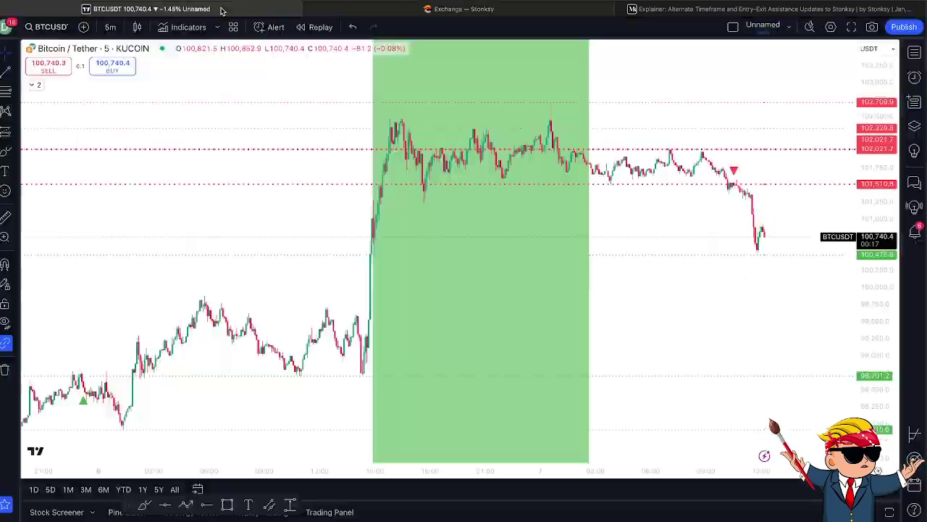
pyautogui.moveTo(688, 222); pyautogui.dragTo(662, 242)
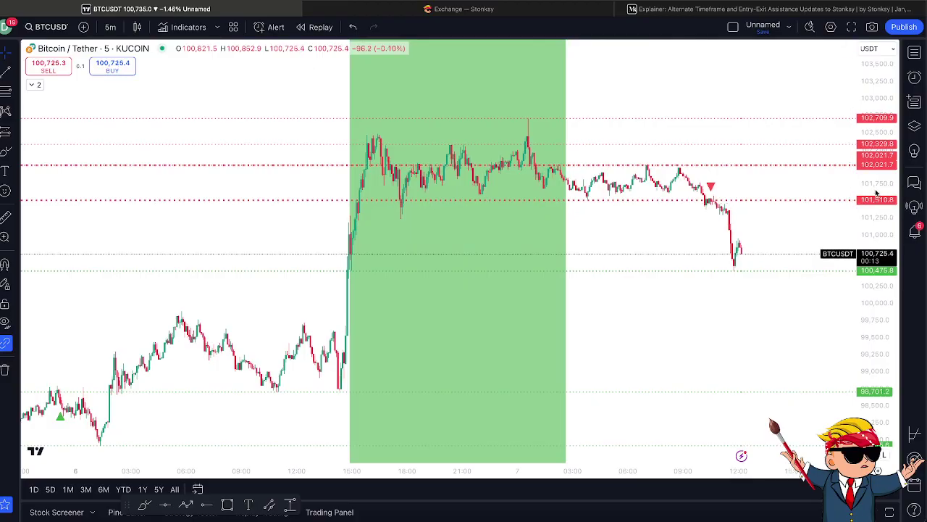
pyautogui.click(540, 17)
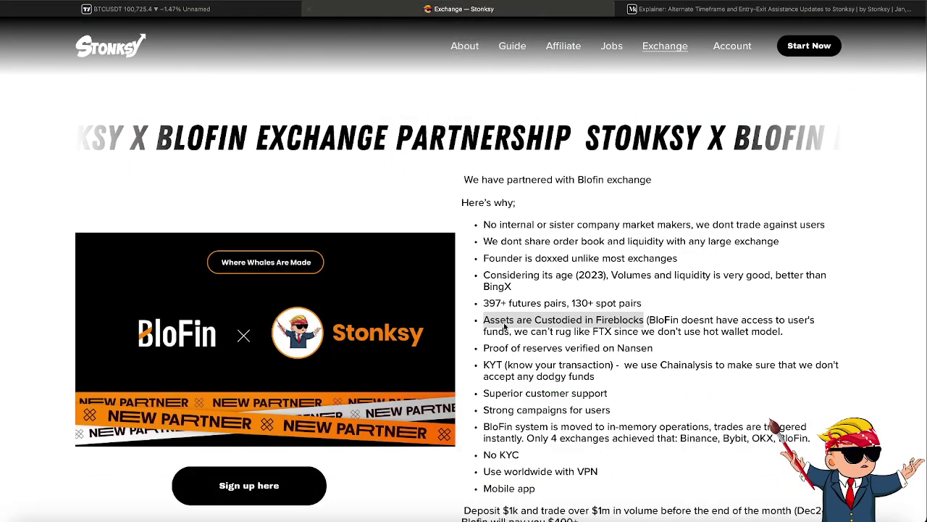